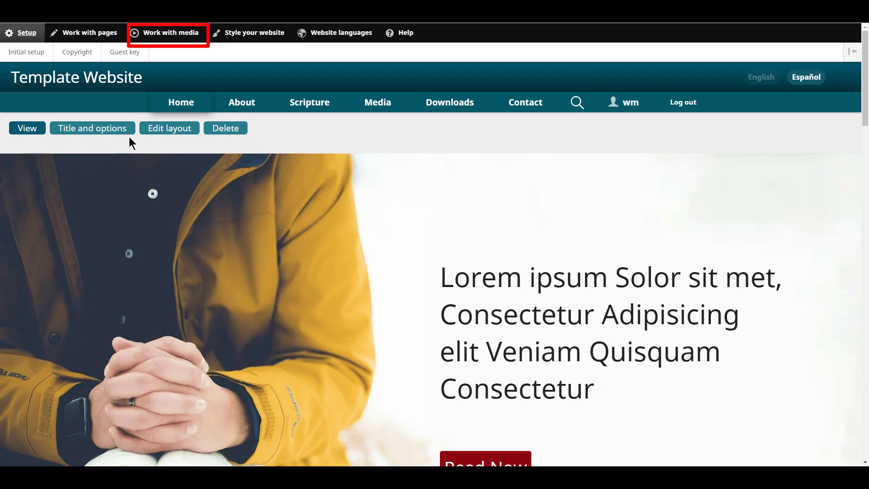
Start adding a new audio media item to the website.
click(176, 36)
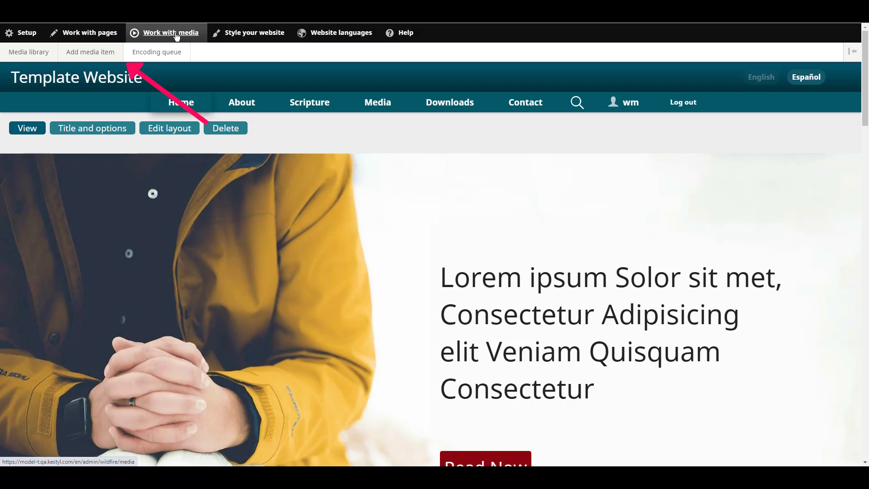
mouse_move(118, 54)
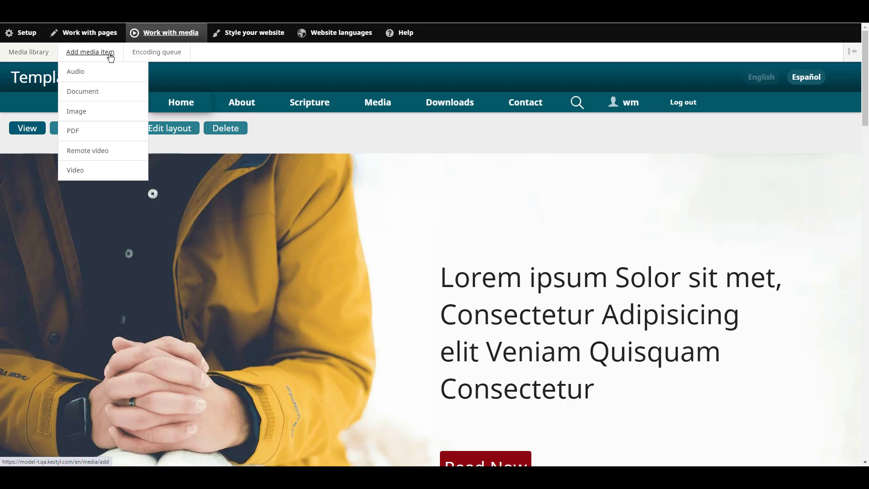
click(111, 55)
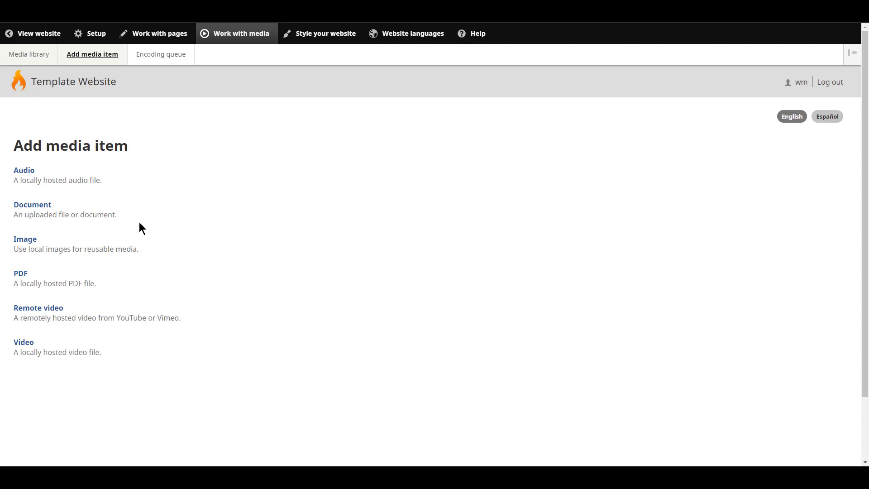
click(25, 171)
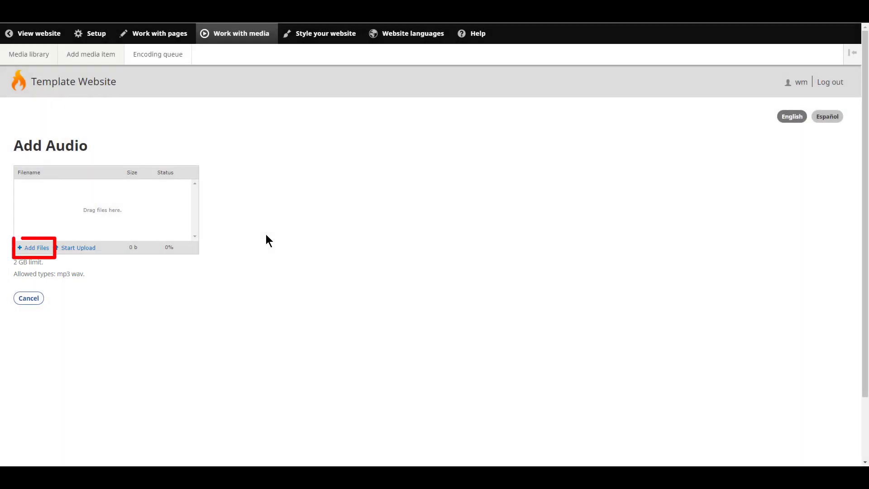
Upload 06_God Provides for Isaac.mp3 through 10_The Ten Plagues.mp3 from the Audio folder and continue to their details.
click(42, 249)
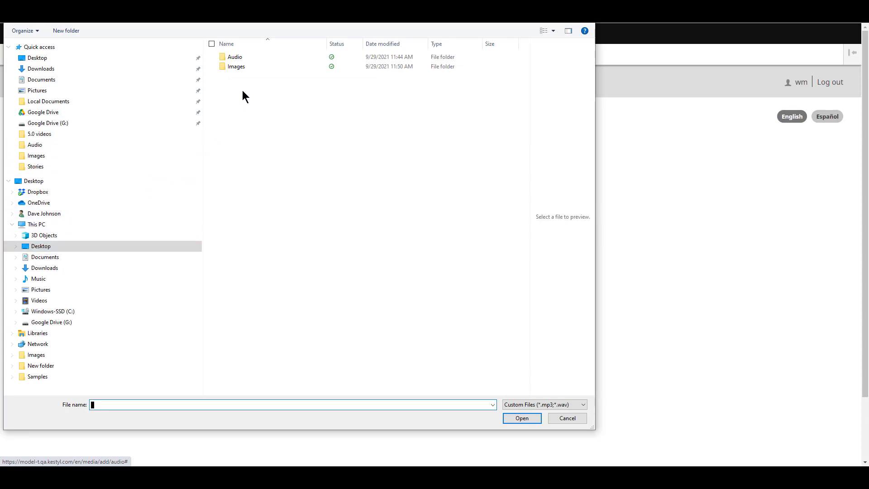
click(234, 57)
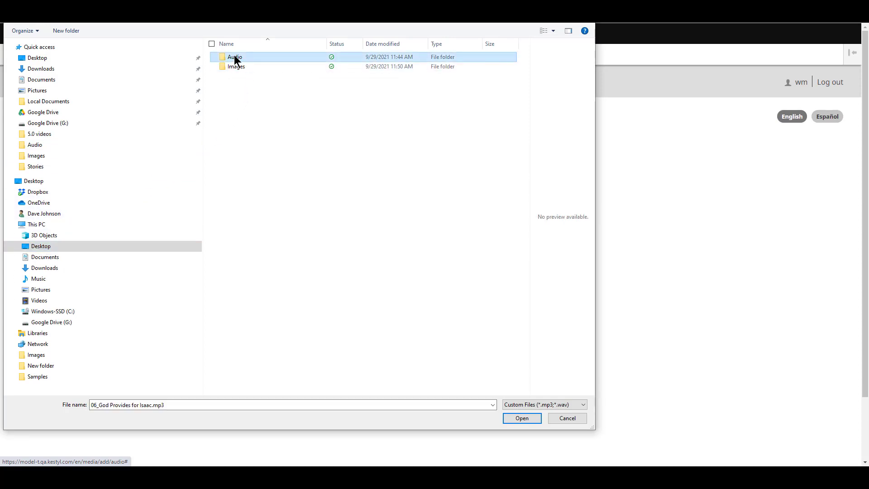
double_click(234, 57)
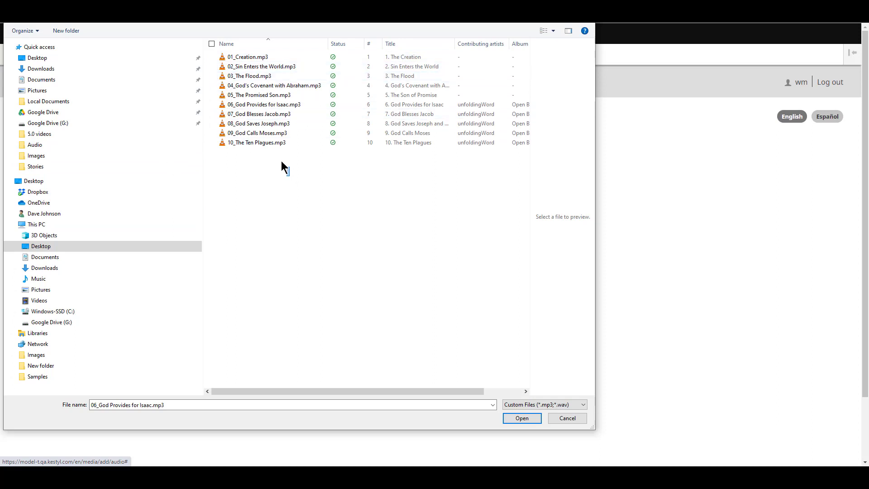
drag(281, 161, 243, 113)
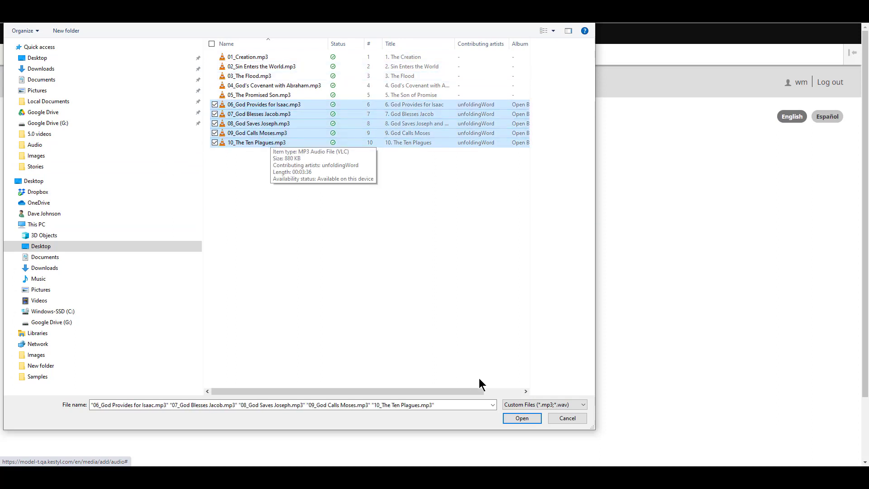
click(520, 419)
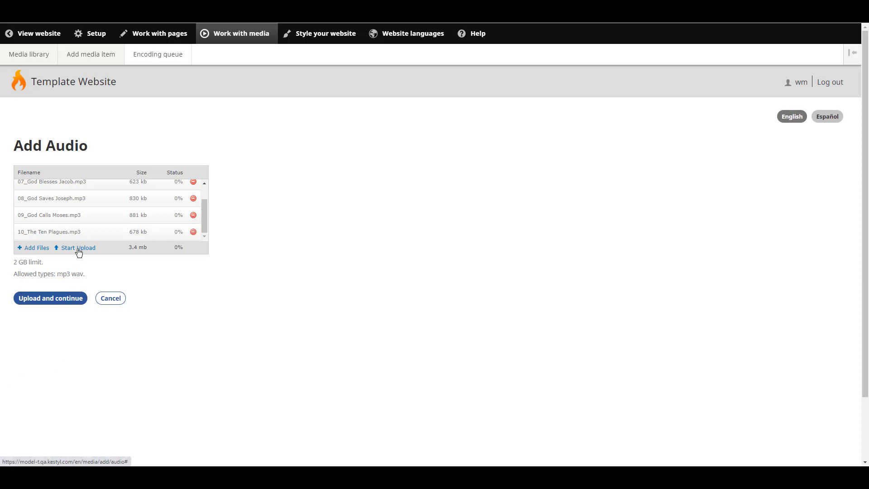
click(79, 249)
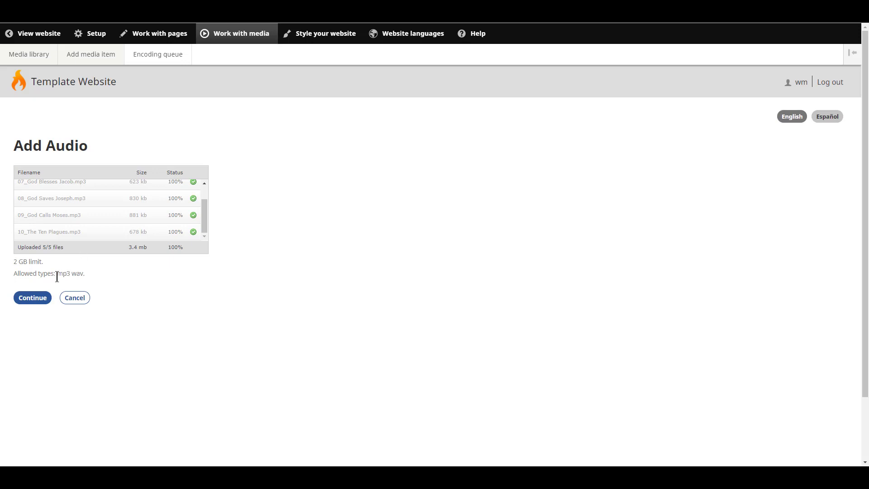
click(43, 301)
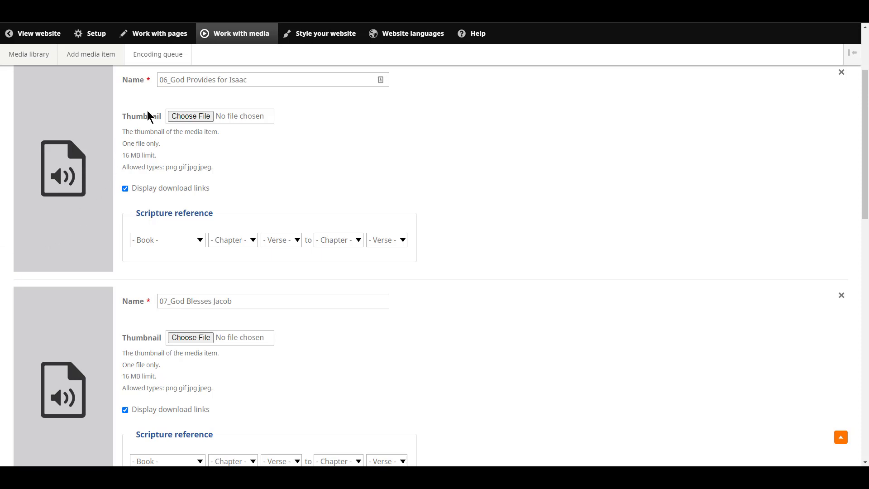
Rename the first audio item as God Provides for Isaac by removing its number prefix.
click(171, 77)
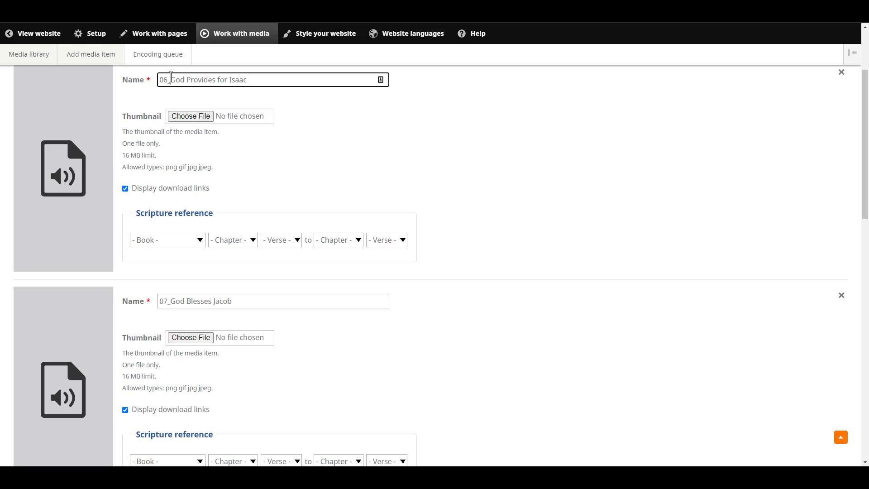
drag(171, 77, 158, 79)
key(BackSpace)
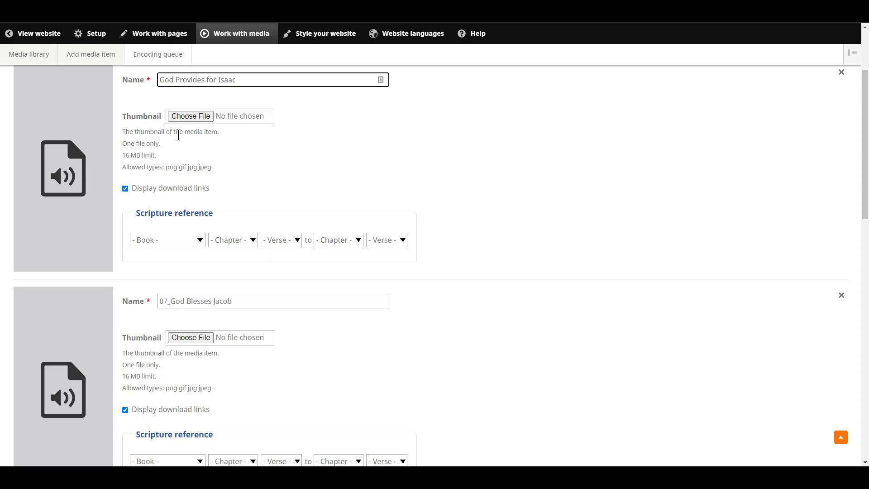
Attach 06_Isaac.JPG as the thumbnail of God Provides for Isaac and set its scripture reference book to Genesis.
click(199, 121)
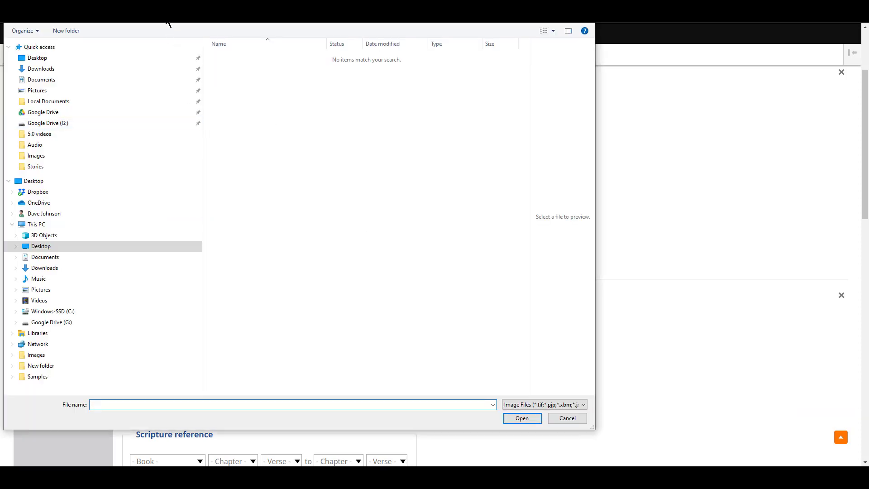
double_click(235, 69)
click(506, 83)
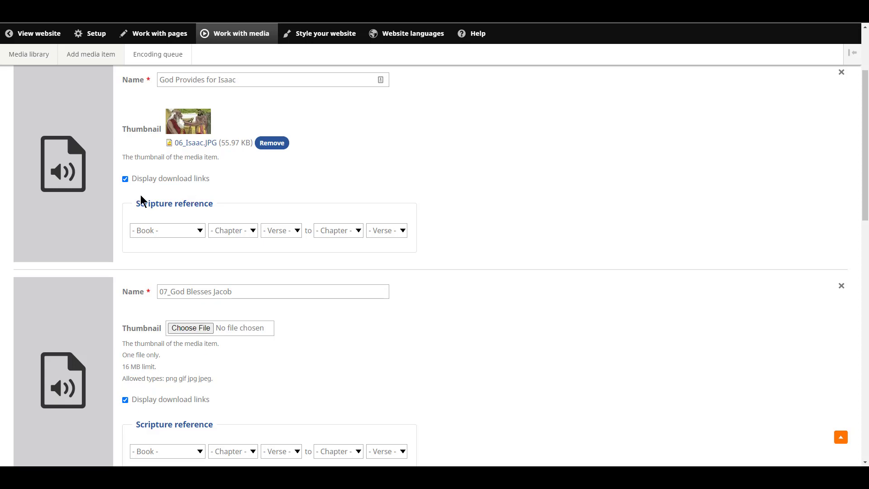
click(196, 233)
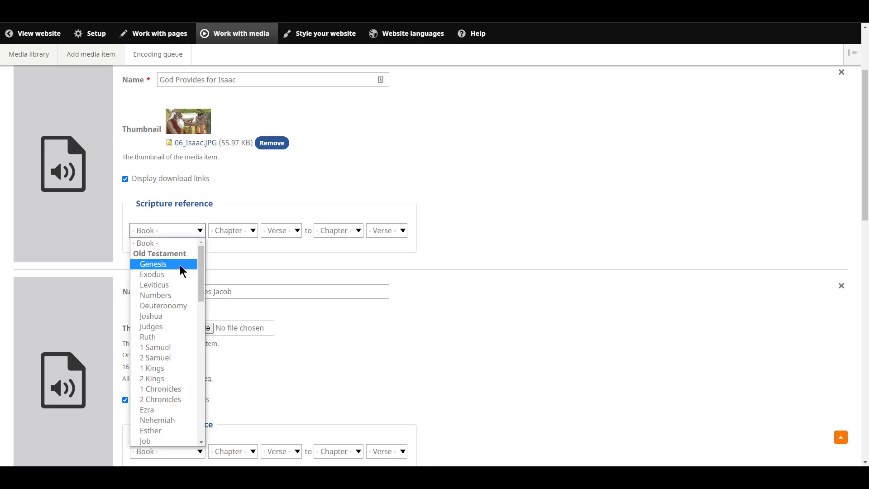
click(180, 264)
Rename the second audio item as God Blesses Jacob by removing its number prefix.
scroll(162, 253, down, 3)
click(171, 156)
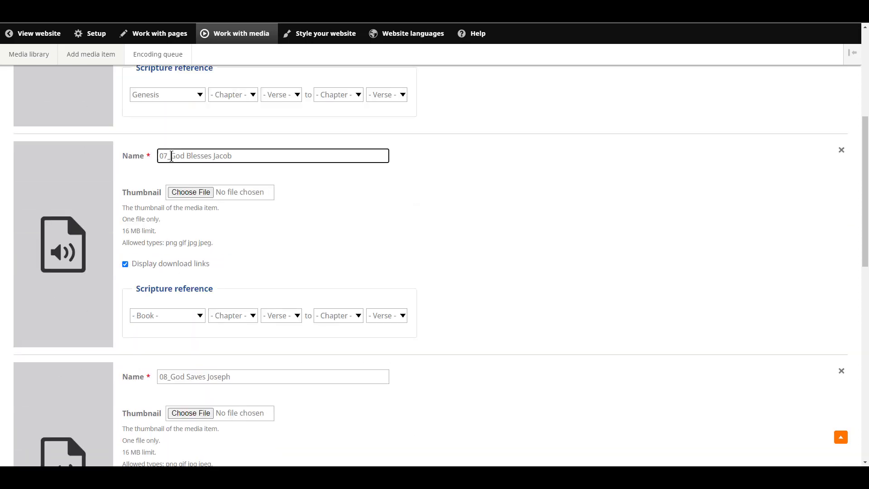
drag(171, 156, 158, 156)
key(BackSpace)
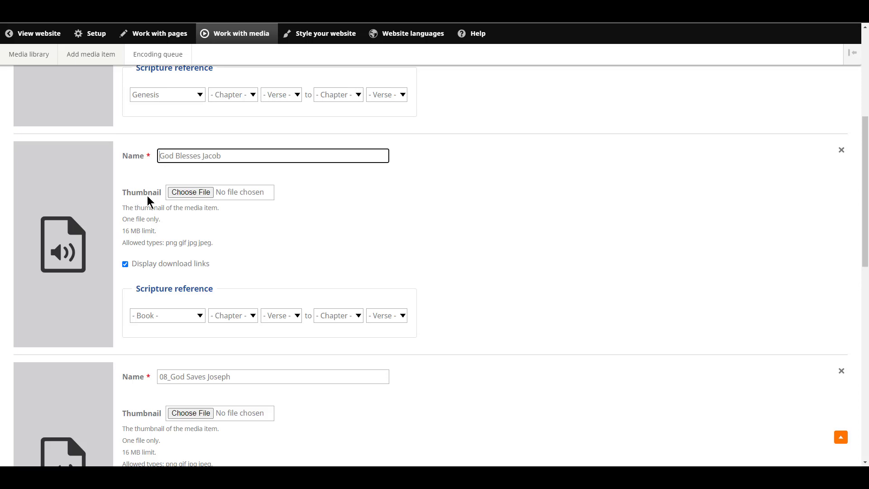
Attach a thumbnail image to God Blesses Jacob and save all the uploaded audio items.
click(191, 191)
click(234, 131)
click(522, 422)
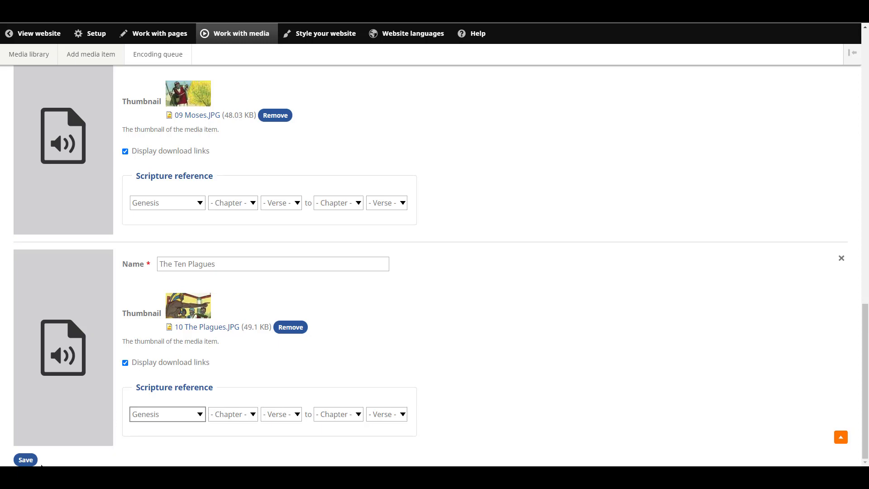
click(25, 460)
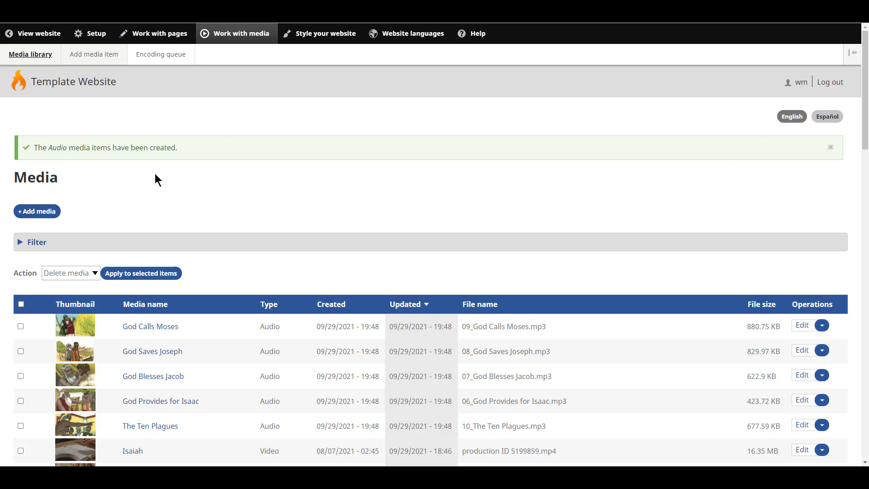
Start adding image media and queue 1_jf-0-0.mobileCinematicHigh.jpg from the church template folder for upload.
click(52, 220)
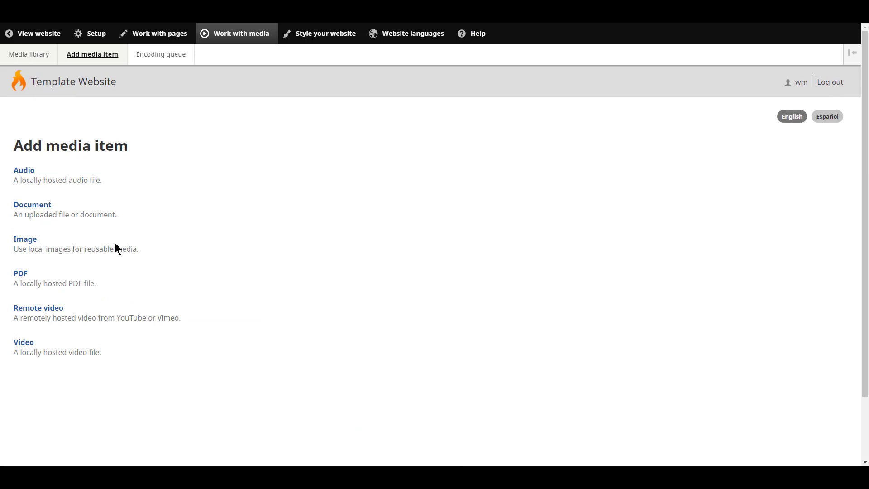
click(29, 245)
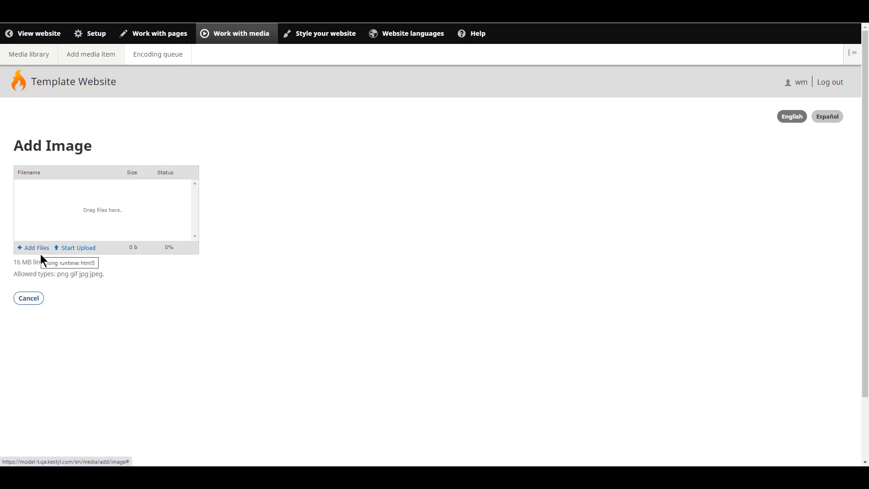
click(39, 249)
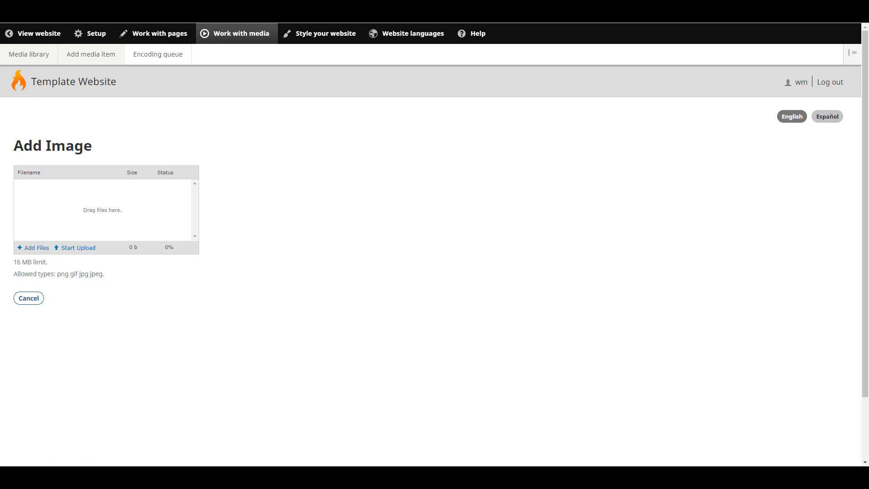
drag(0, 144, 482, 87)
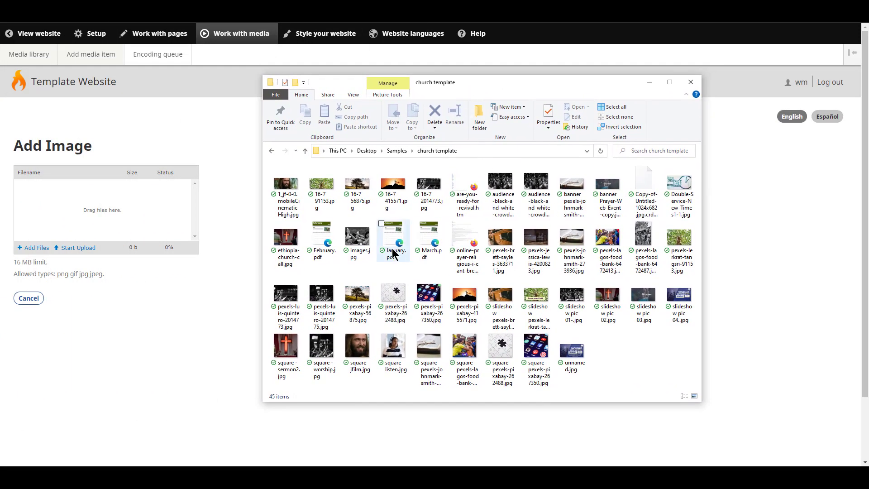
click(282, 187)
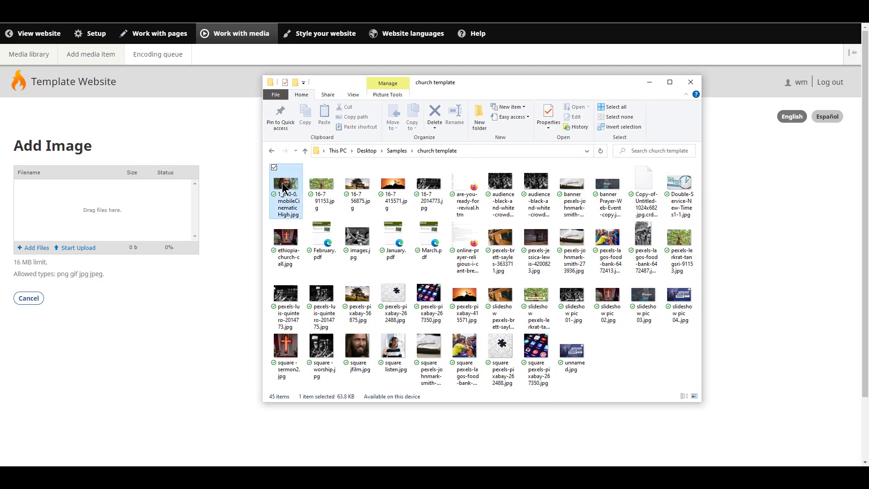
drag(283, 187, 113, 215)
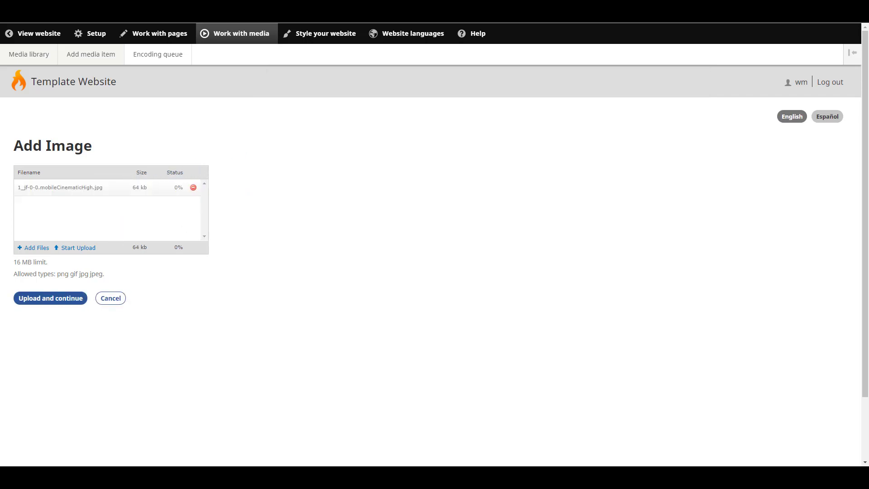
Add 16-7 91153.jpg, 16-7 56875.jpg, 16-7 415571.jpg, the first audience crowd image, the pexels banner, slideshow pic 02.jpg and square - sermon2.jpg to the upload queue.
click(89, 477)
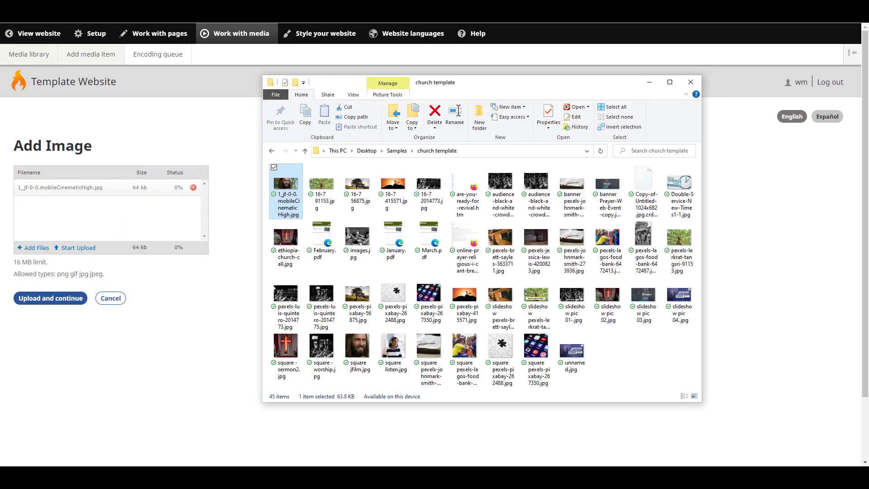
click(324, 196)
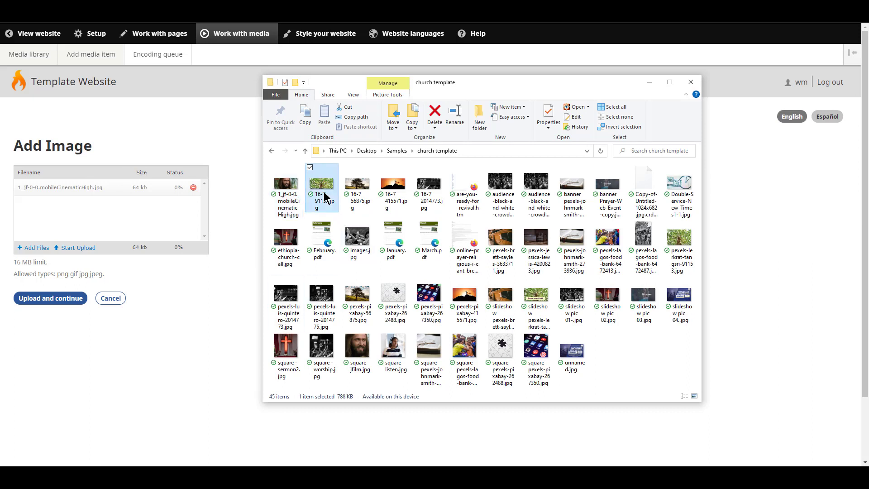
ctrl+click(362, 199)
ctrl+click(390, 197)
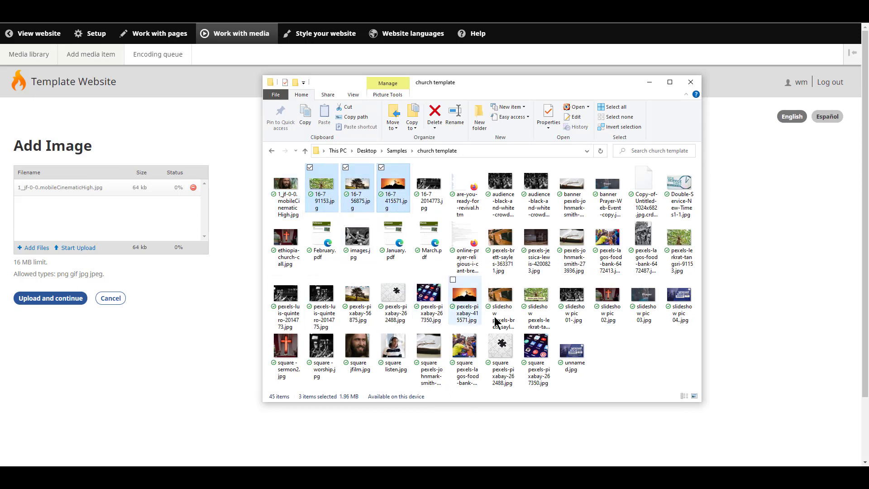
ctrl+click(506, 199)
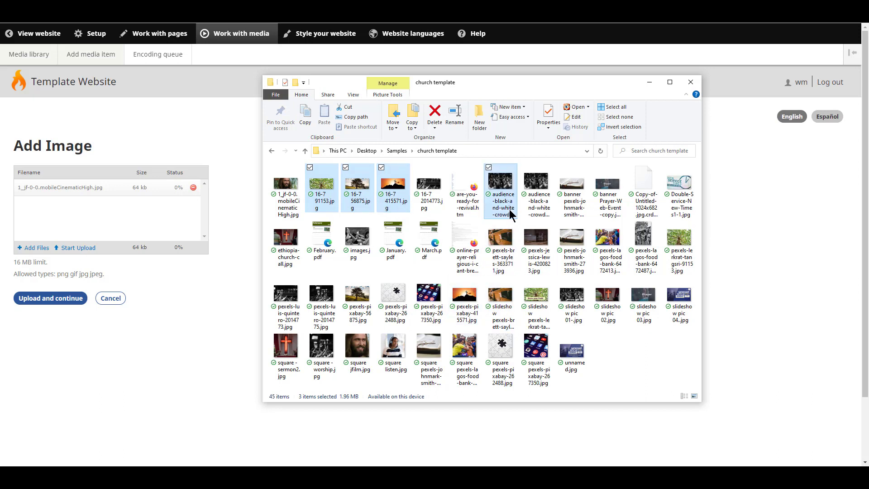
ctrl+click(603, 299)
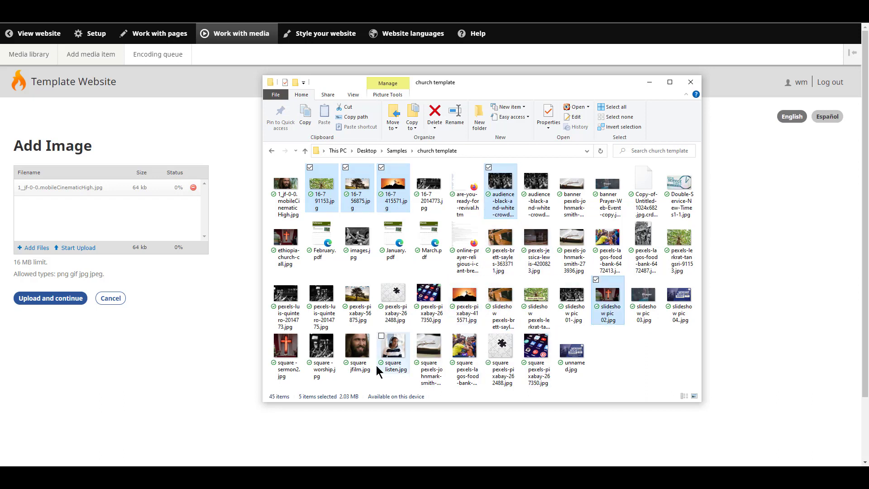
ctrl+click(281, 359)
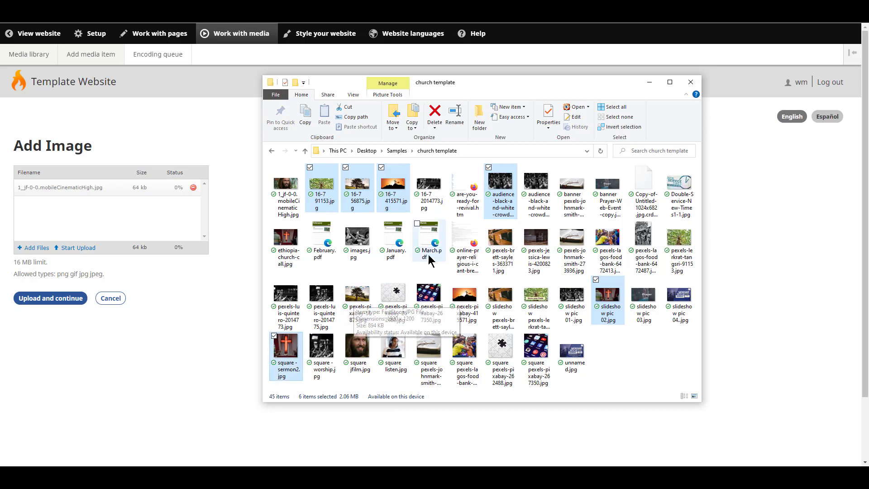
ctrl+click(568, 188)
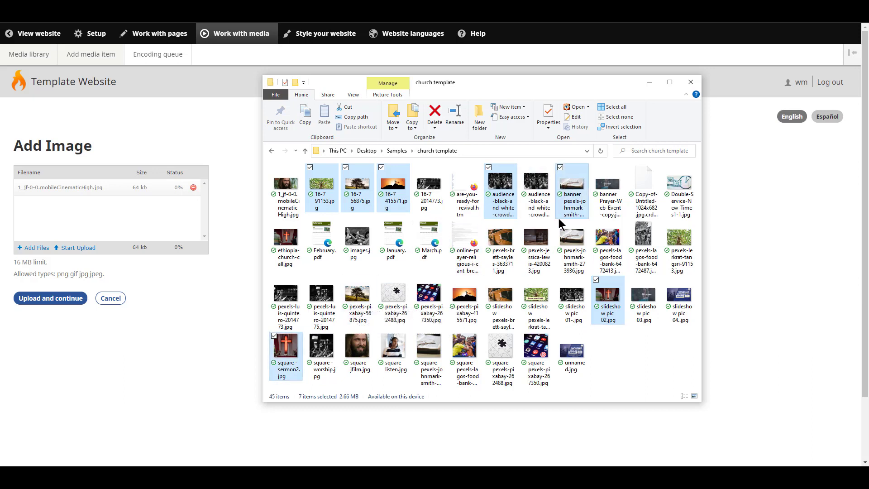
drag(357, 195, 119, 220)
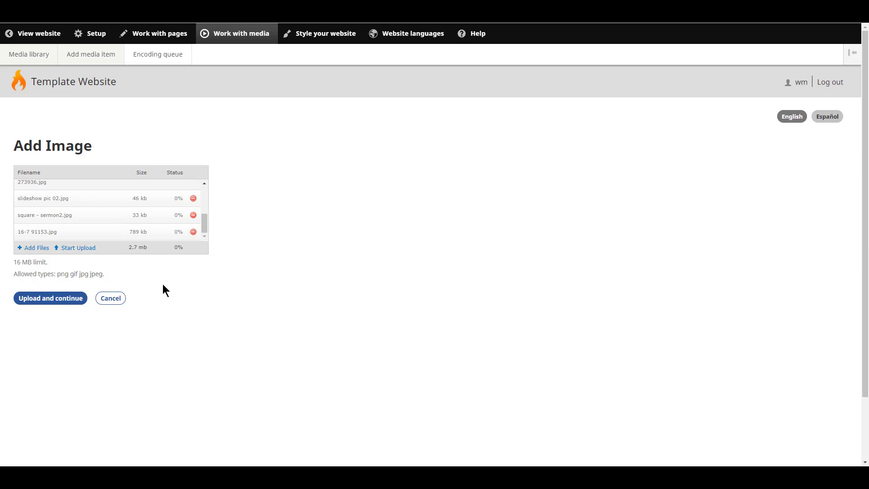
Add action-adult-asphalt-343469.jpg to the image upload queue.
click(39, 252)
click(39, 248)
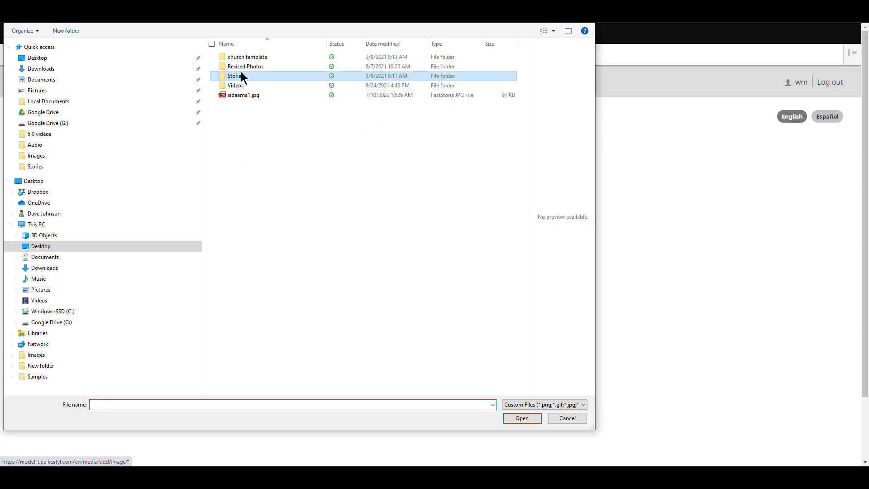
click(391, 71)
click(537, 418)
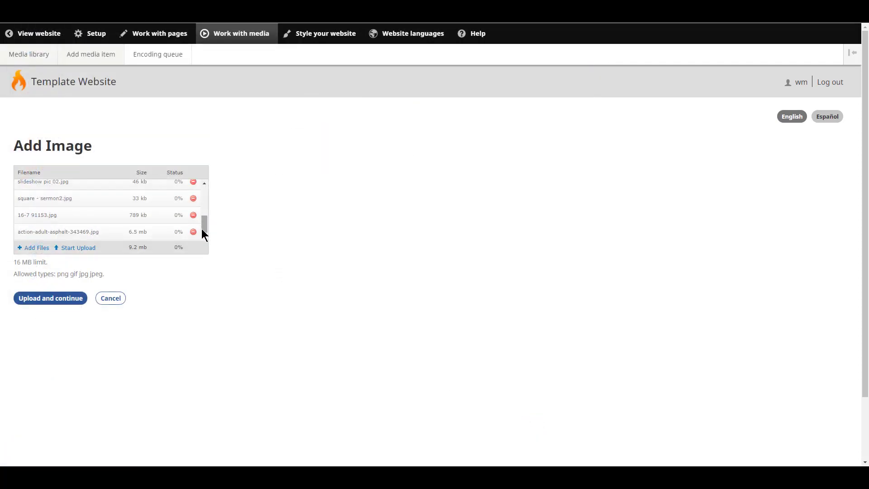
Review the queued image files, upload them all and continue to their detail fields.
drag(202, 229, 204, 194)
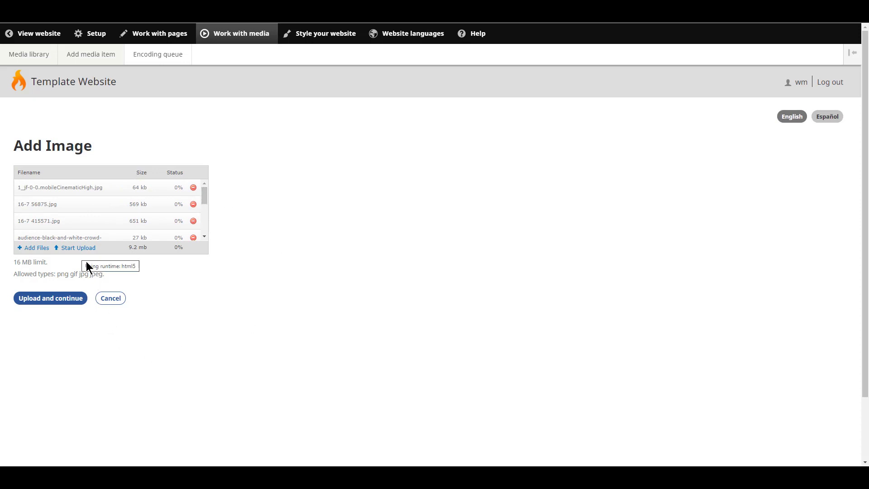
click(78, 248)
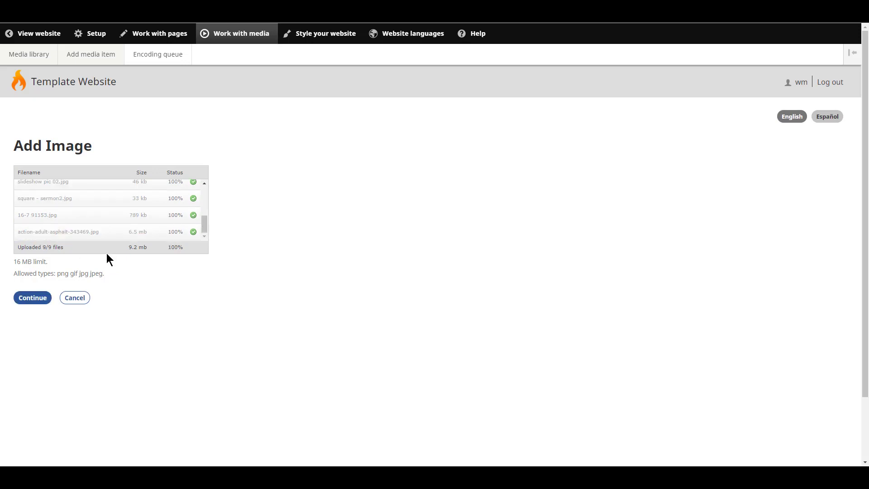
drag(204, 227, 208, 194)
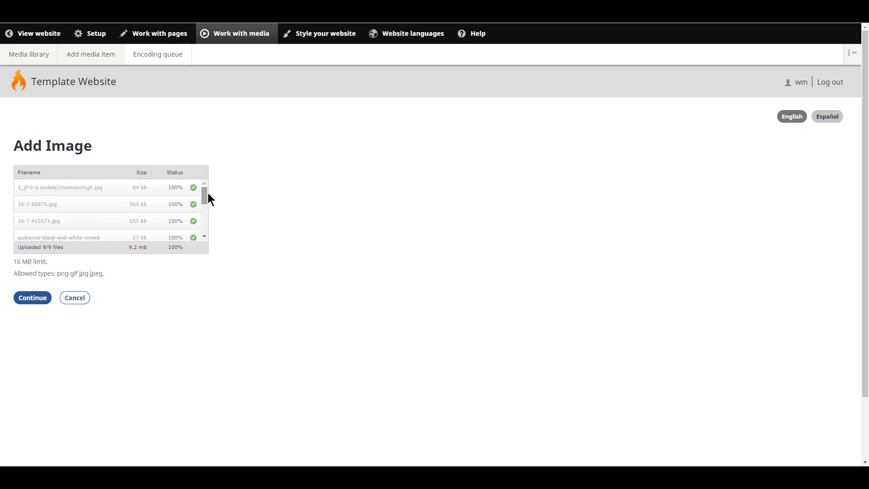
click(36, 301)
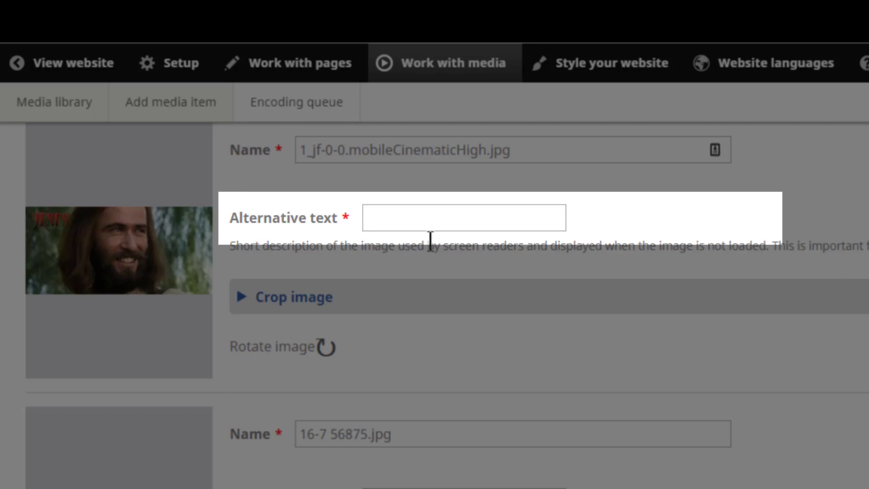
Set the first three images' alternative texts to Jesus, Tree and Cross on hill, and save all the uploaded images.
click(475, 219)
text(Jesus)
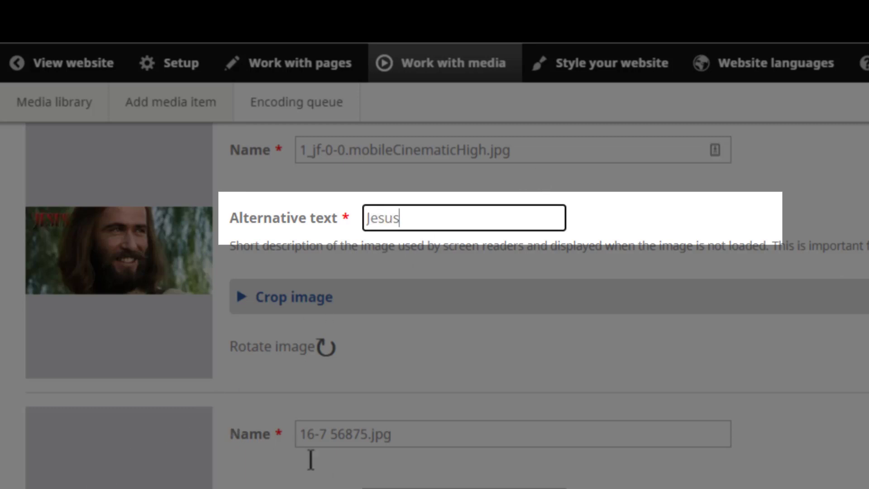
click(398, 488)
text(Tree)
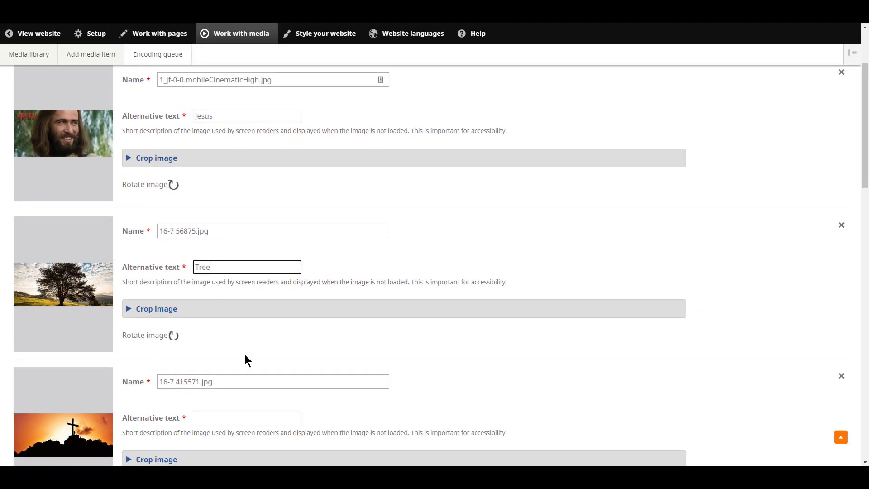
click(247, 417)
text(Cross on hill)
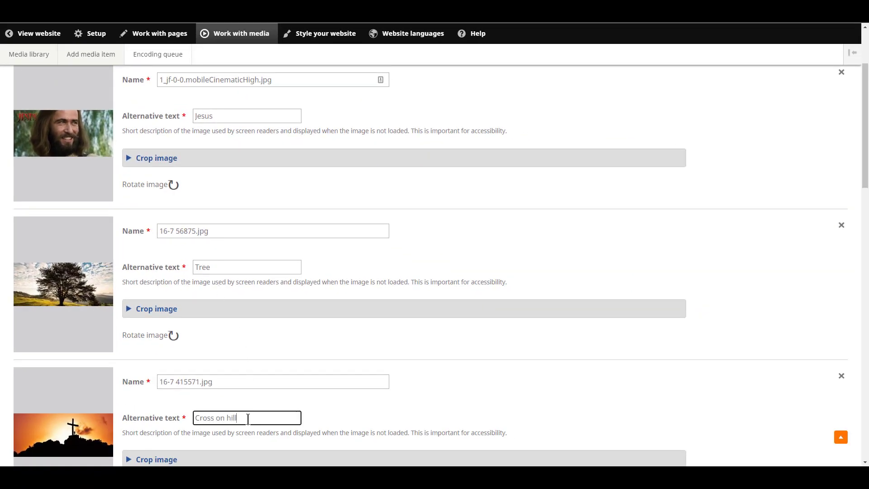
scroll(284, 389, down, 2)
scroll(284, 389, down, 4)
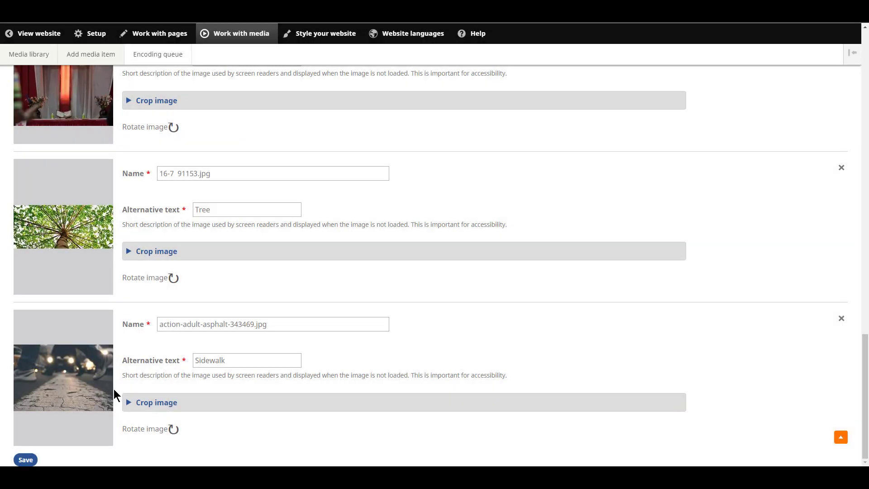
click(26, 459)
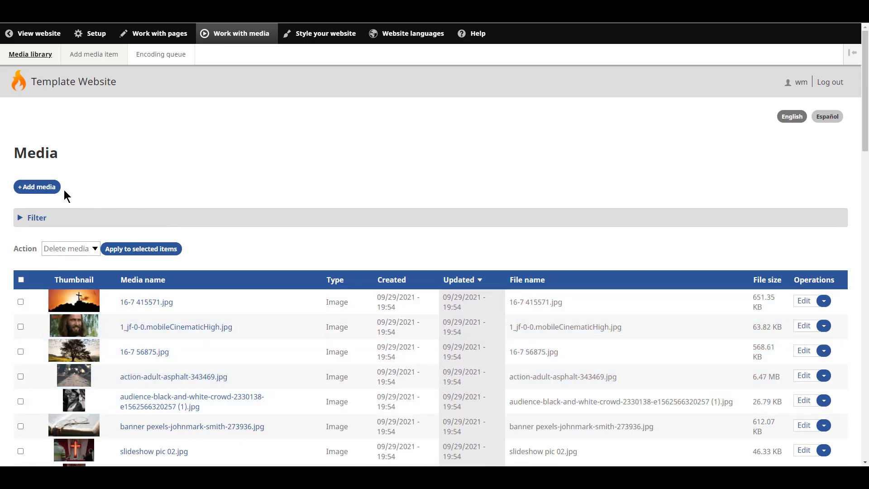
Start adding a remote video item and copy the URL of How the Printing Press Changed the World from YouTube.
click(49, 188)
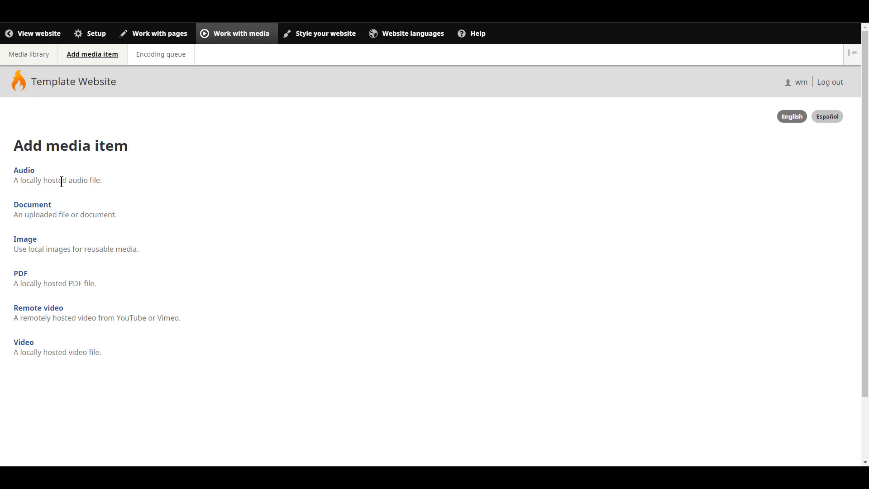
click(54, 312)
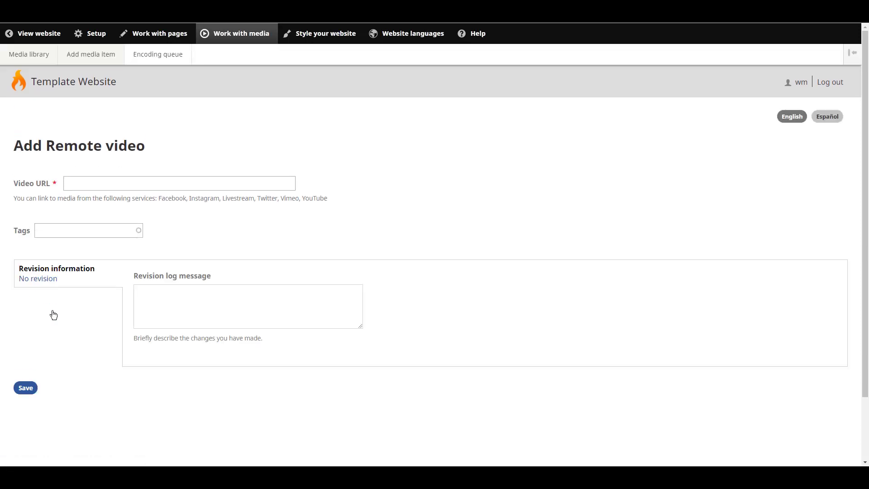
drag(86, 33, 270, 33)
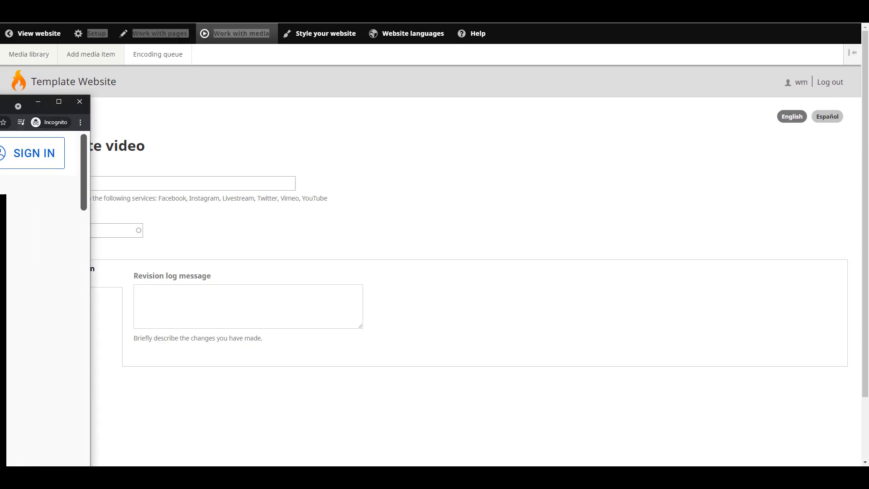
drag(0, 109, 226, 90)
key(ctrl+c)
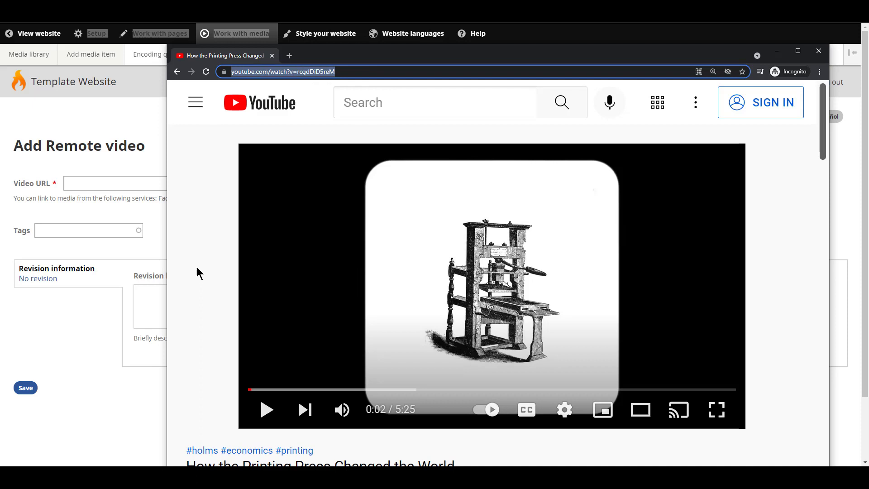
click(778, 51)
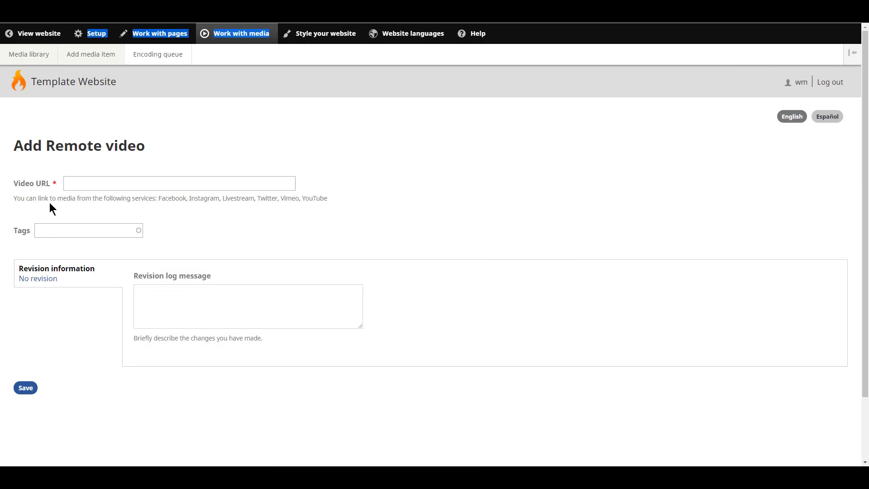
click(99, 184)
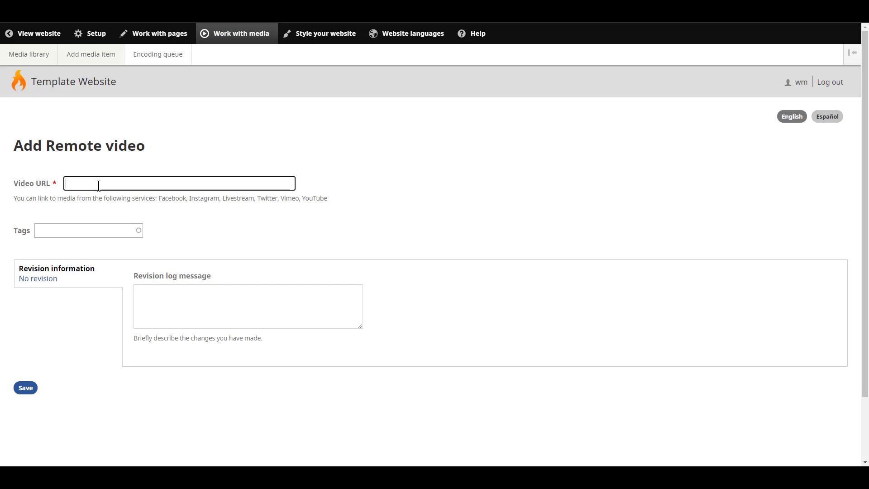
key(ctrl+v)
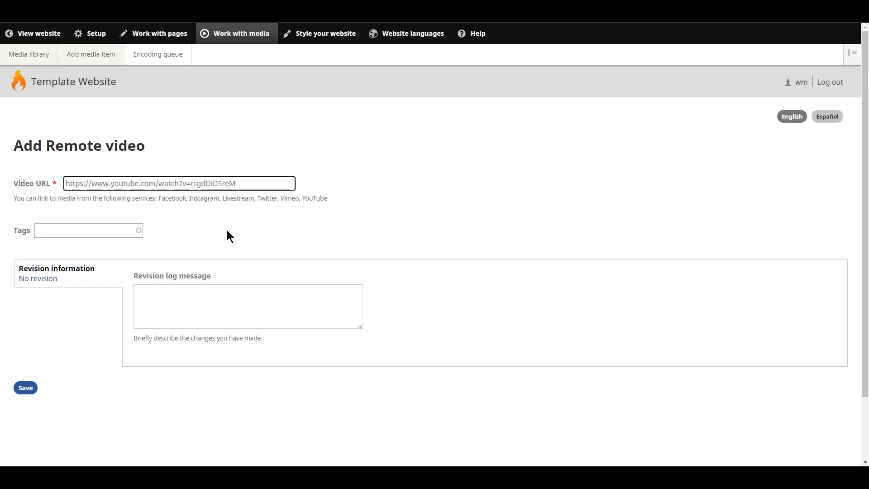
click(27, 389)
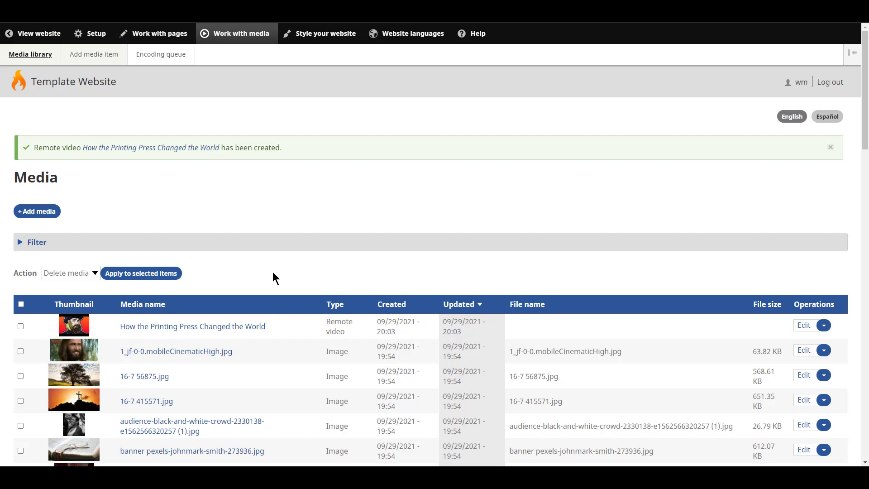
click(830, 147)
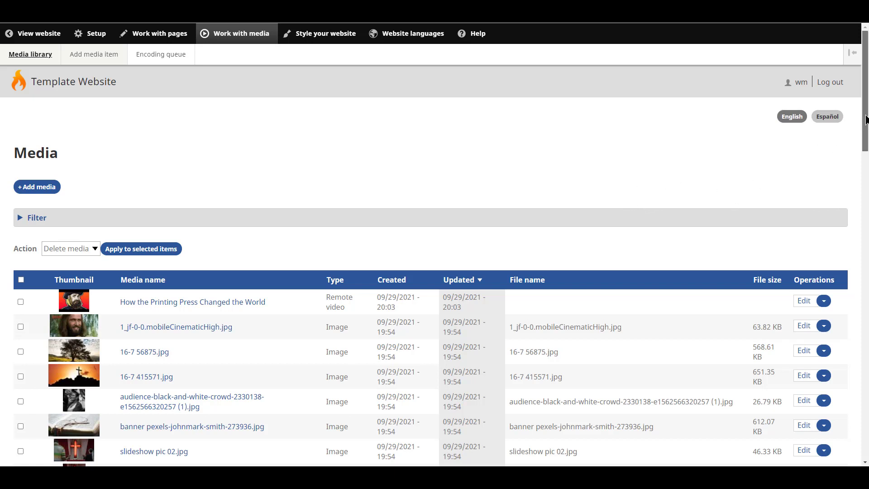
Look through the newly added media items and show the additional operations for How the Printing Press Changed the World.
scroll(865, 119, down, 2)
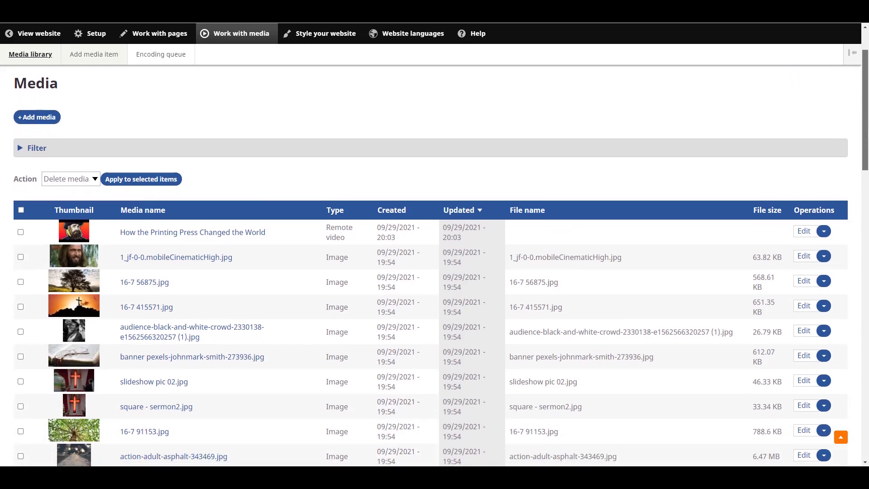
scroll(865, 118, down, 2)
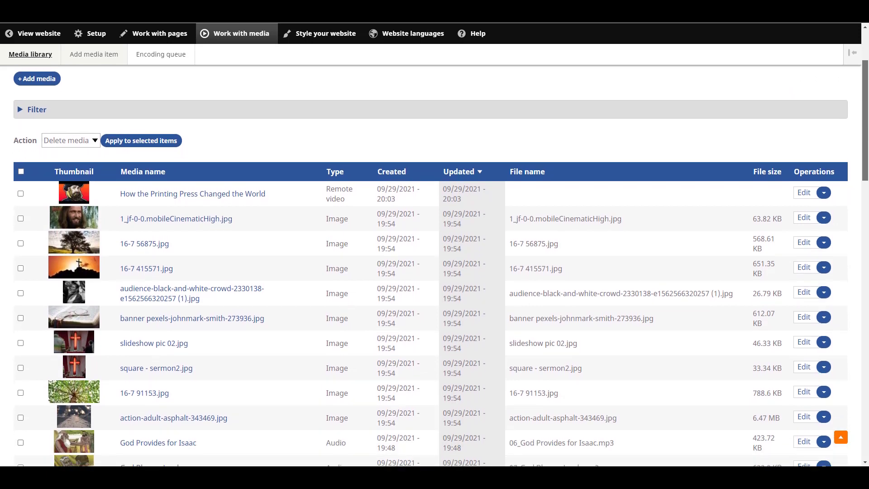
scroll(865, 118, down, 1)
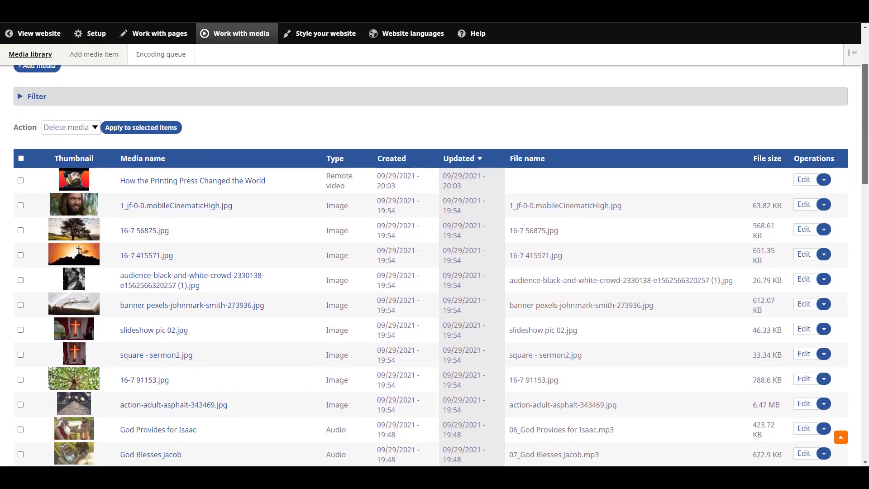
scroll(431, 266, down, 2)
scroll(431, 266, down, 1)
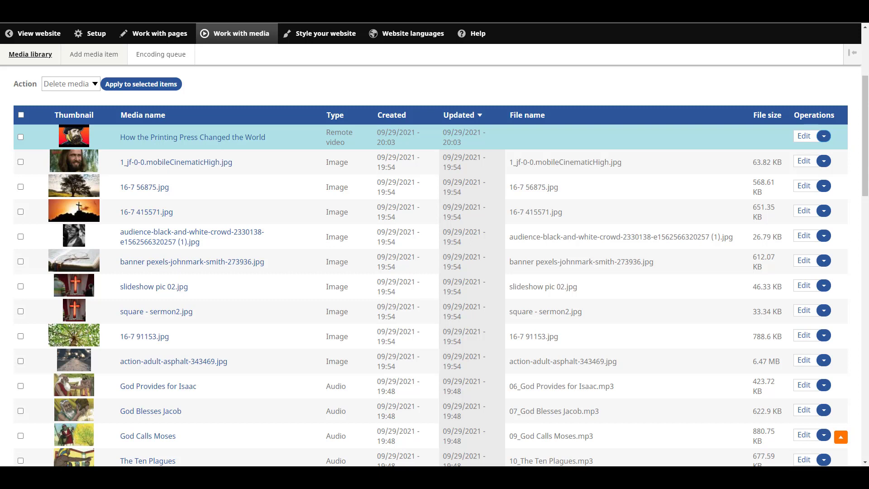
click(823, 136)
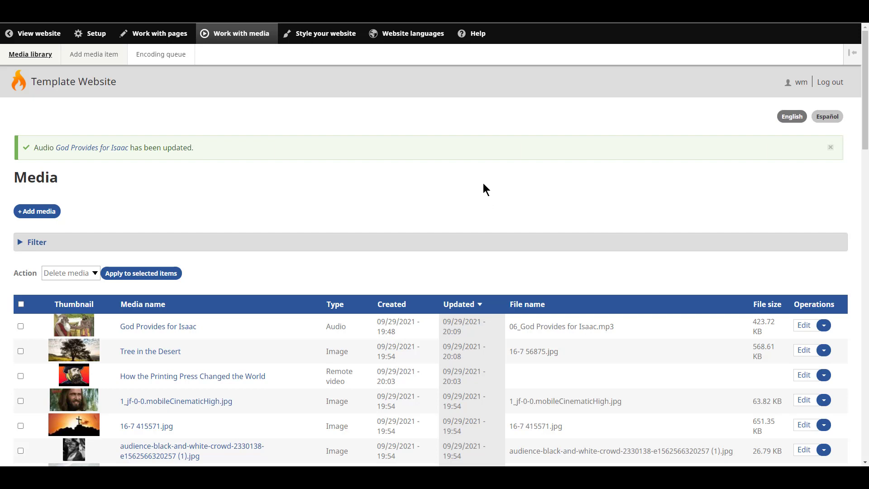
Sort the media library by update date, oldest first, and reverse it to newest first.
scroll(481, 177, down, 3)
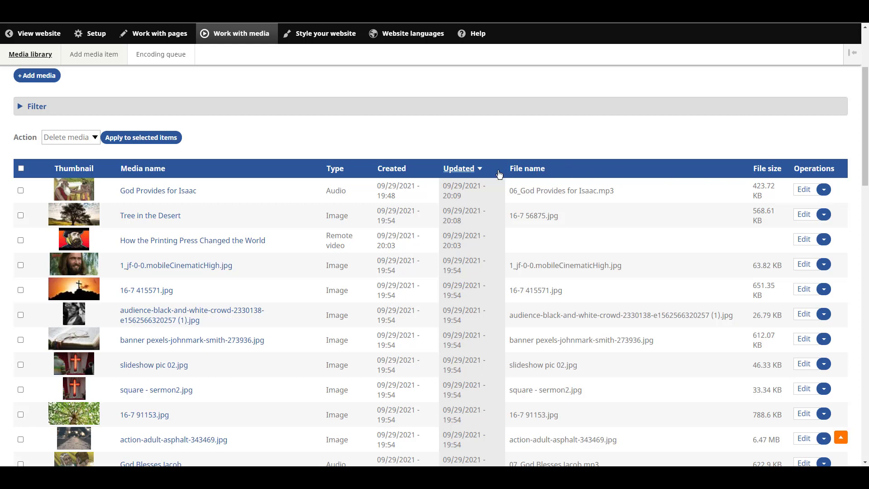
click(469, 171)
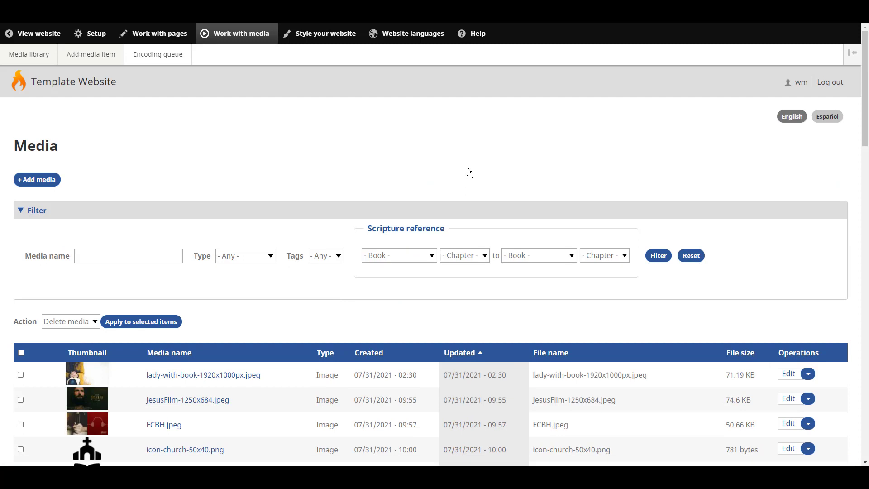
scroll(514, 211, down, 2)
scroll(513, 211, down, 1)
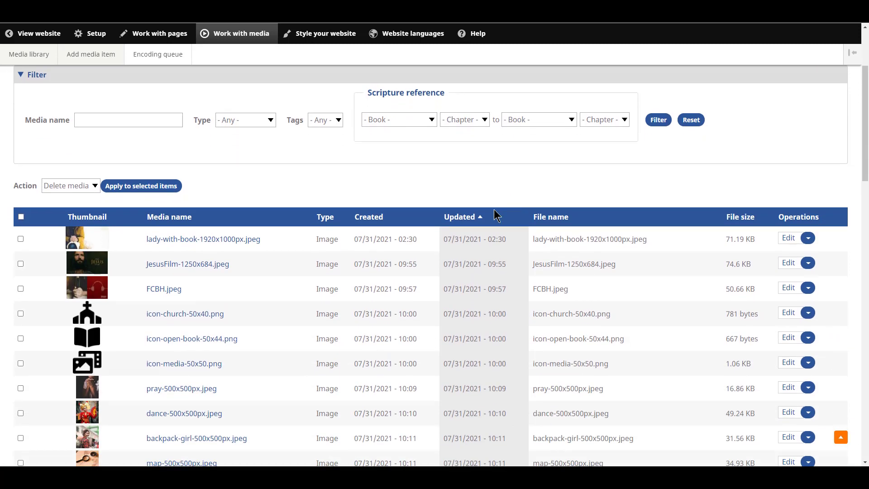
click(467, 218)
scroll(465, 223, down, 3)
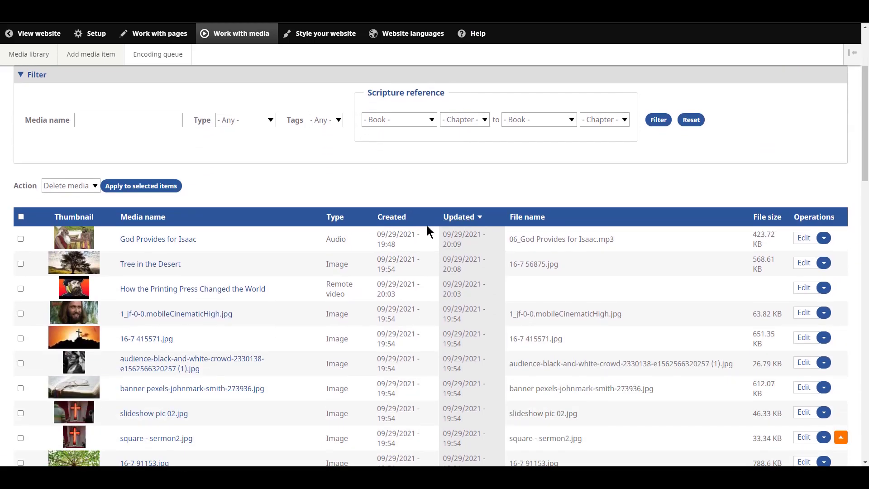
Sort the media library by type and look through the audio, image, PDF and remote video items across both pages.
click(334, 221)
scroll(332, 219, down, 5)
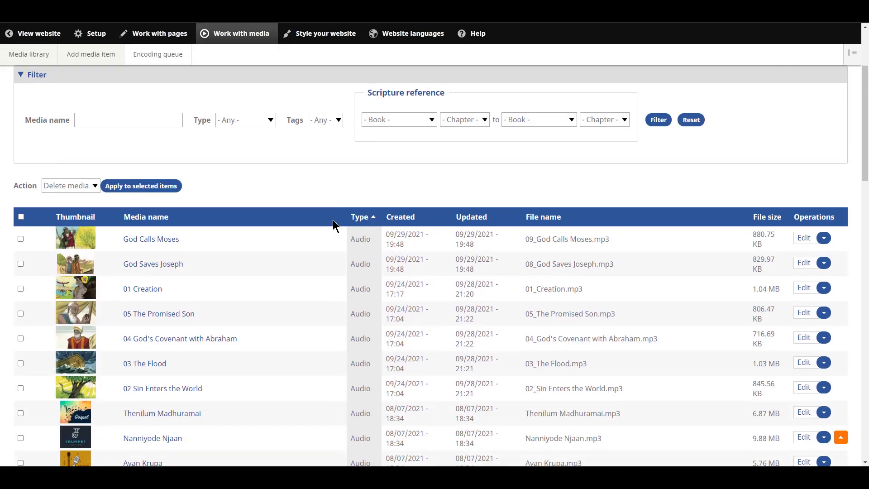
scroll(333, 231, down, 6)
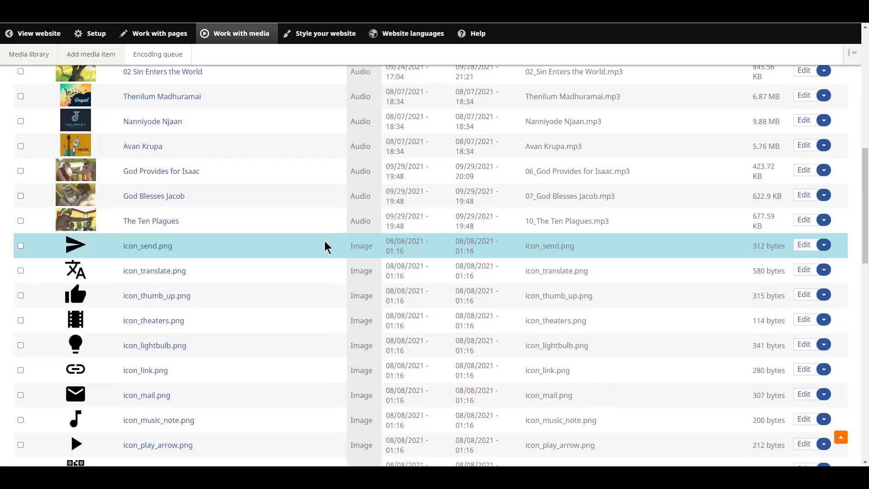
scroll(324, 246, down, 12)
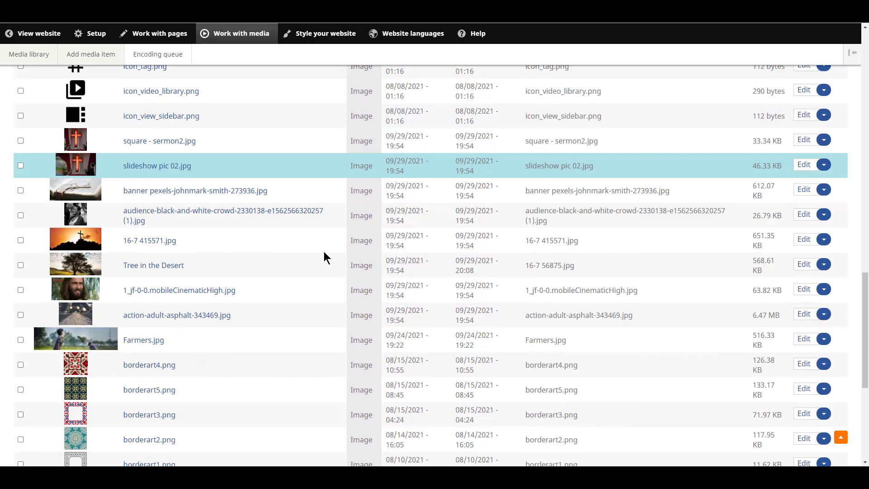
scroll(324, 270, down, 4)
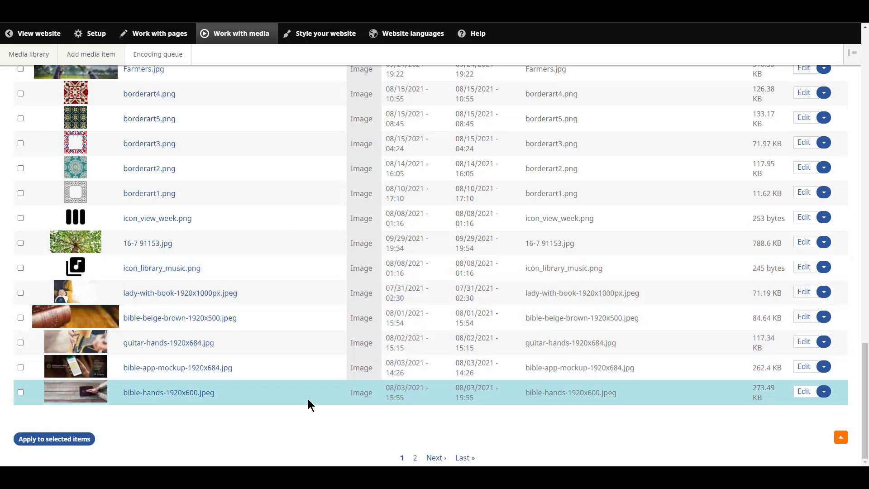
click(437, 457)
scroll(407, 406, down, 6)
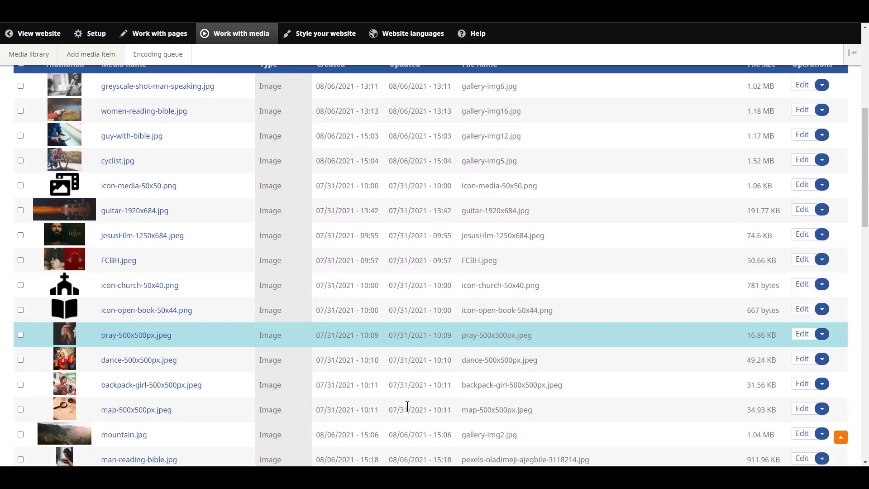
scroll(407, 406, down, 3)
right_click(400, 401)
scroll(360, 388, down, 7)
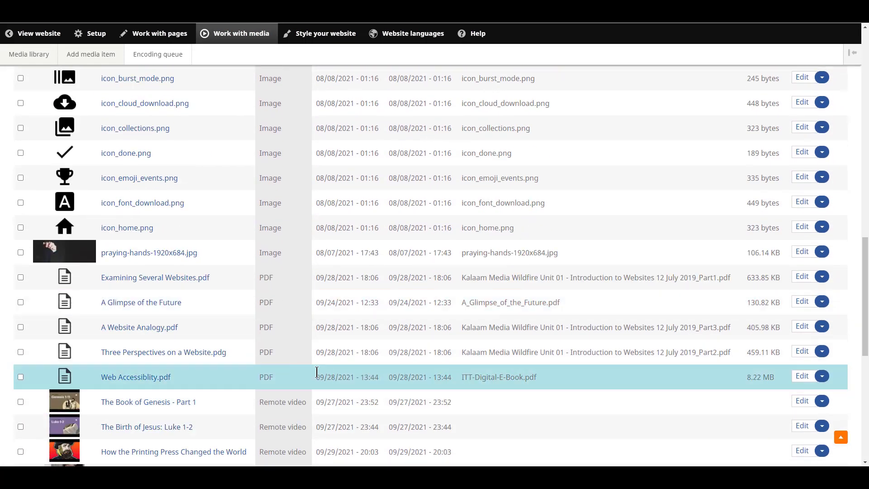
Look through the remaining PDF, remote video and video items at the end of the type-sorted list.
scroll(308, 370, down, 3)
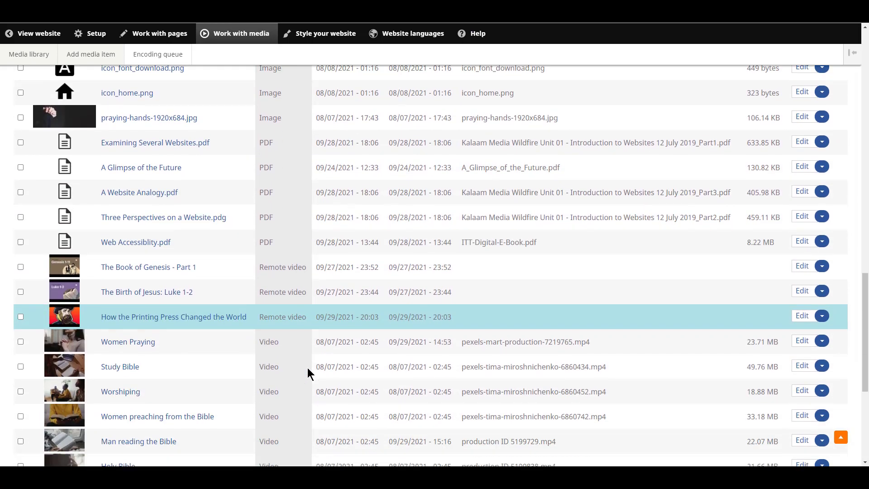
scroll(317, 335, down, 2)
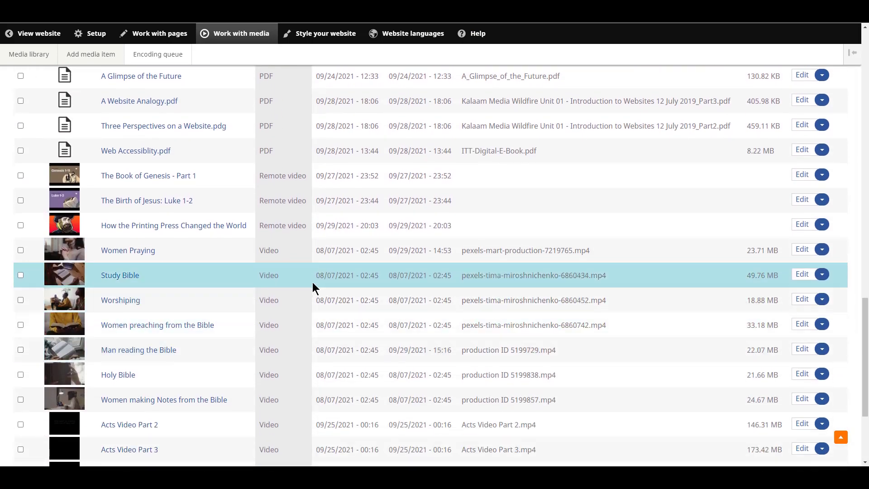
scroll(310, 288, down, 4)
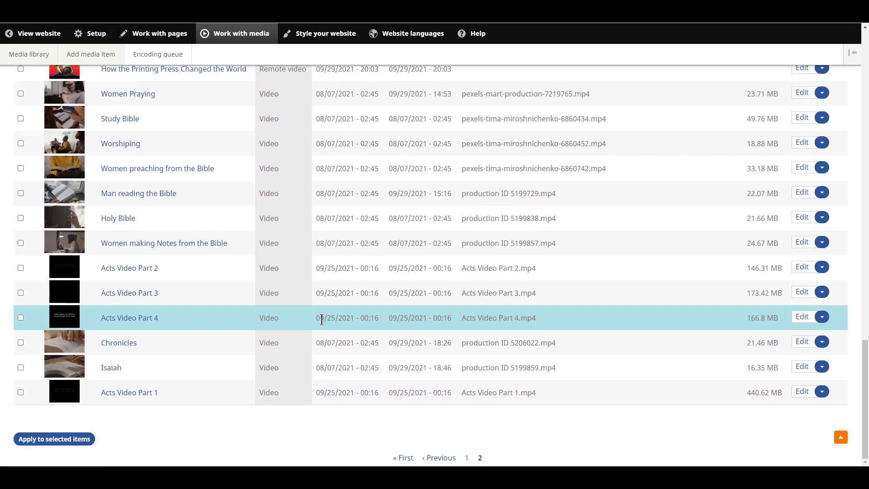
scroll(339, 393, up, 12)
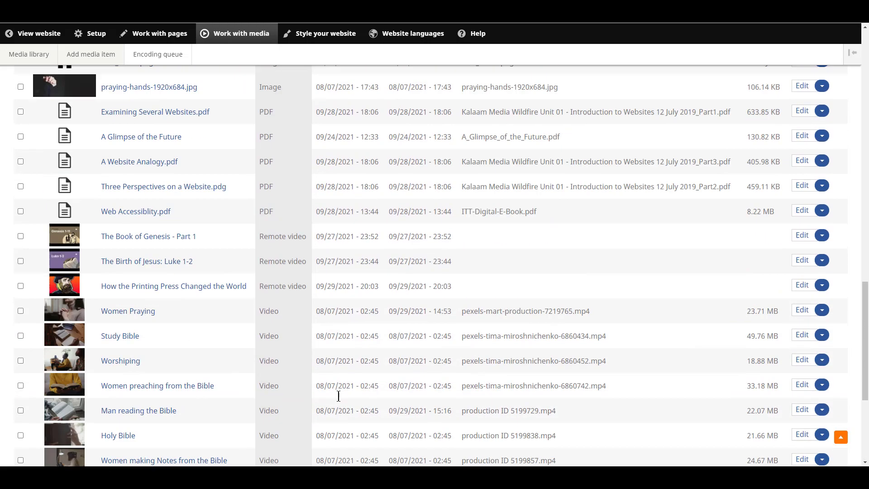
scroll(350, 379, up, 10)
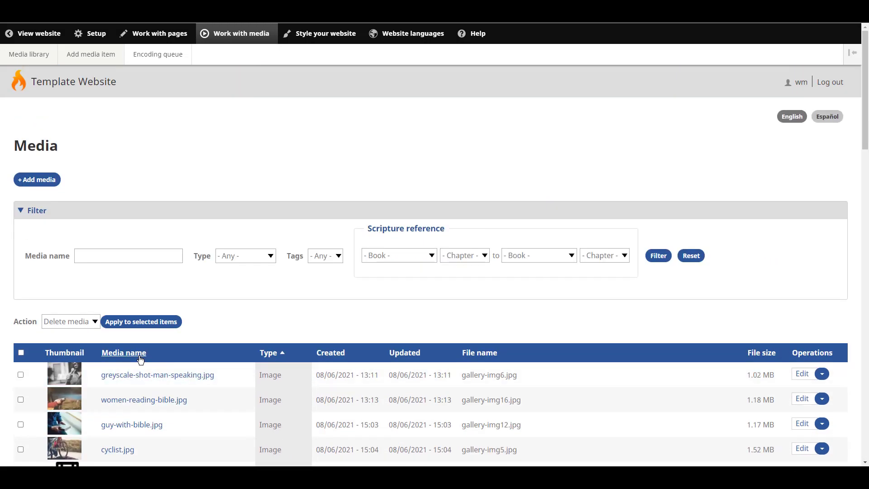
Sort the media library alphabetically by media name and look through the icon images.
click(140, 358)
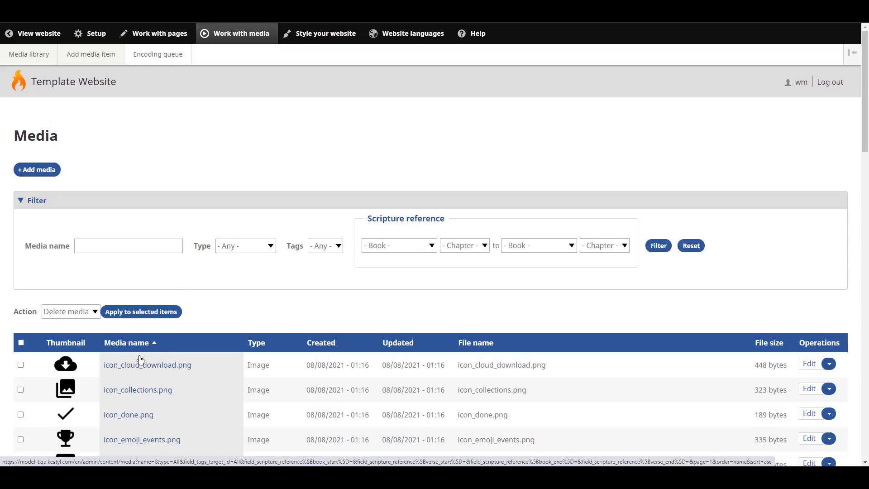
scroll(150, 358, down, 4)
scroll(154, 356, down, 2)
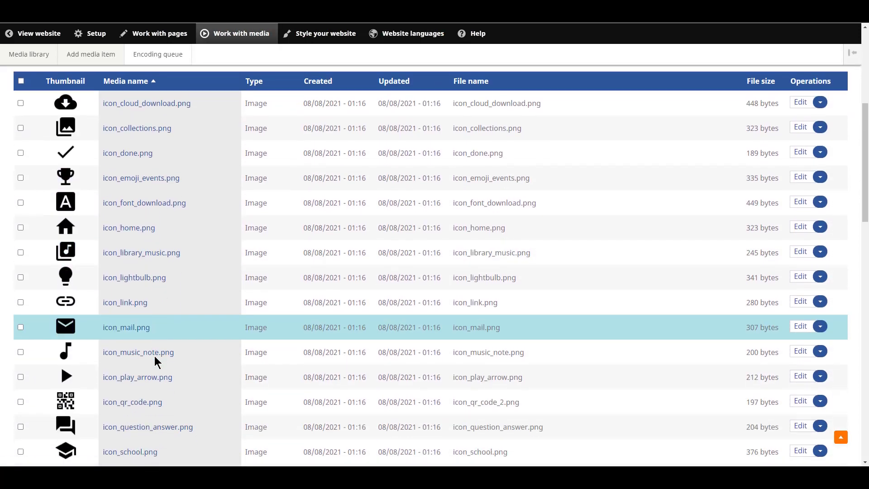
scroll(156, 357, up, 5)
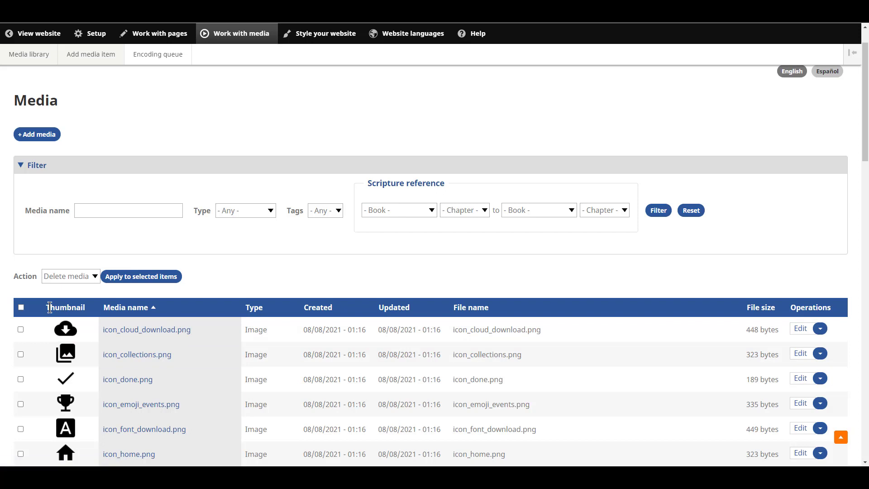
Select the five consecutive images from icon_cloud_download.png to icon_font_download.png for a bulk action.
click(20, 330)
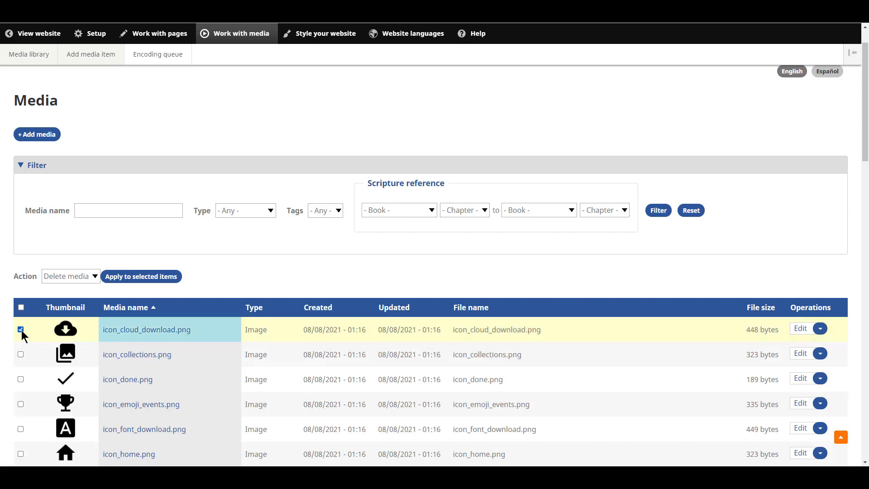
click(21, 355)
click(21, 379)
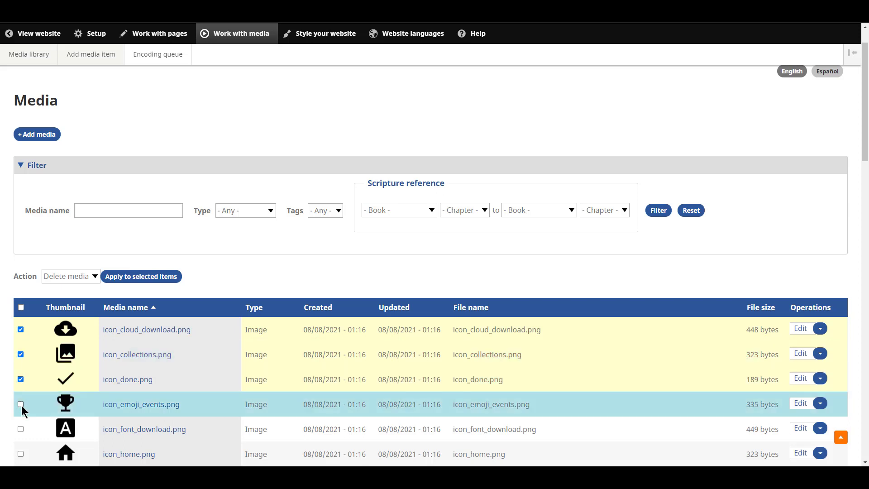
click(20, 404)
click(20, 429)
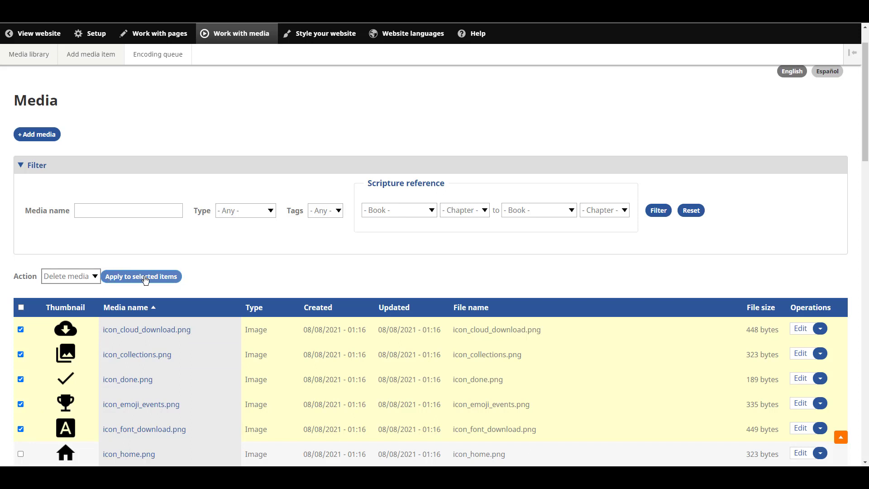
Select all media items on the page at once and clear the whole selection.
scroll(291, 254, down, 2)
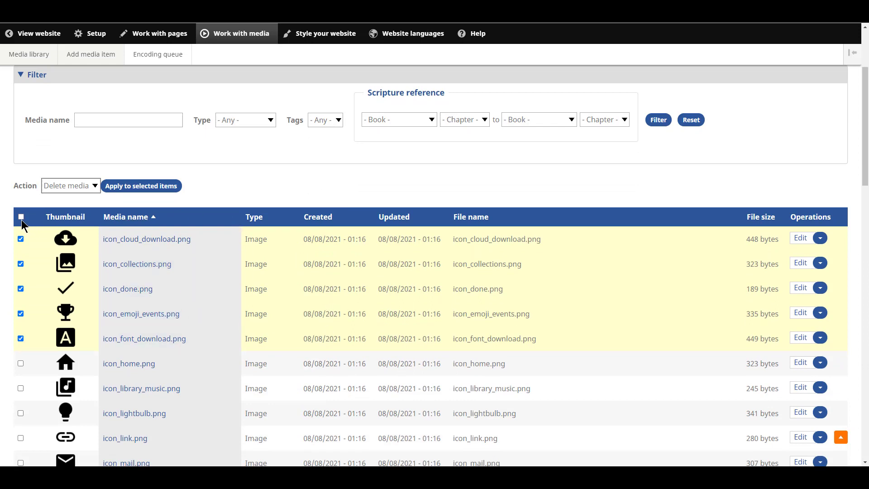
click(20, 218)
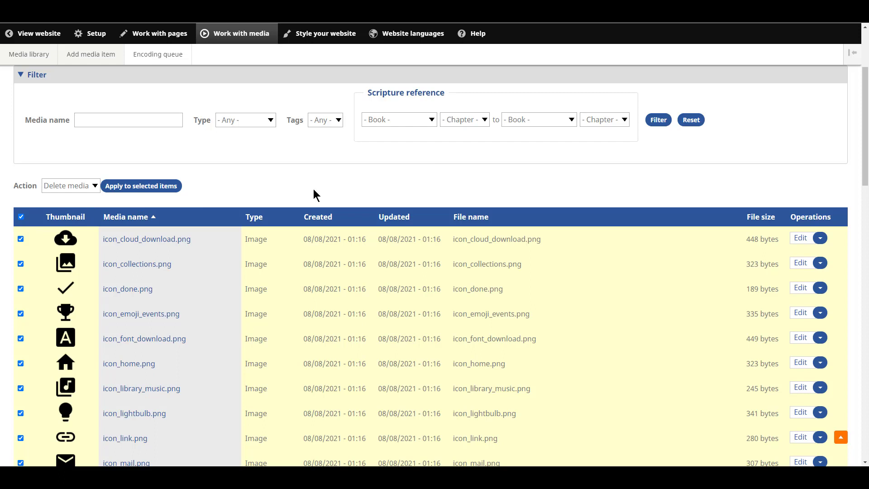
click(21, 216)
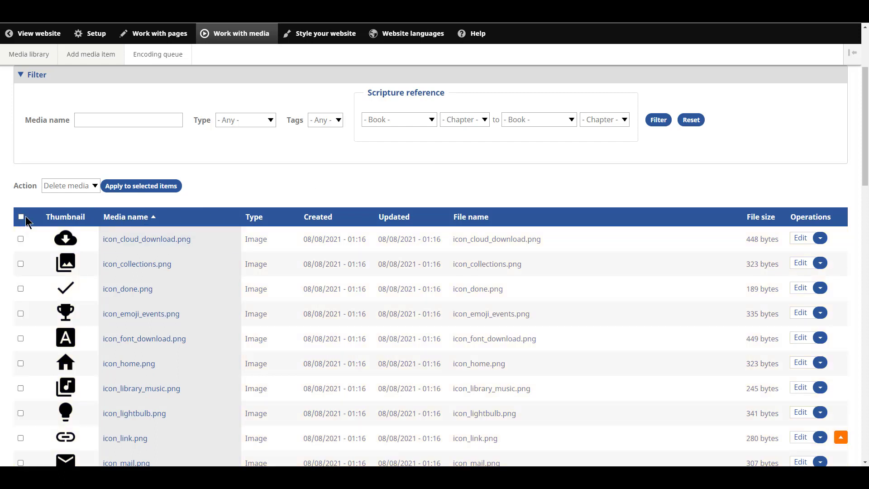
Expand the media filter and examine its type and tags options without changing them.
scroll(174, 303, up, 3)
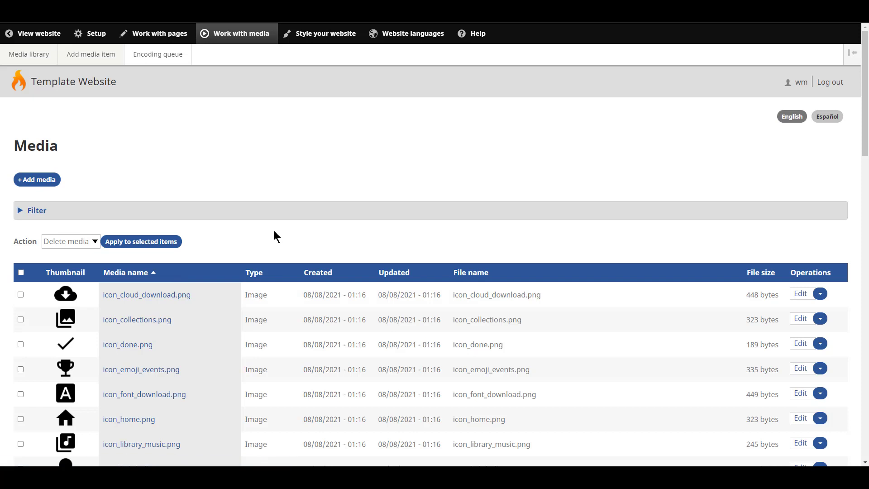
click(36, 213)
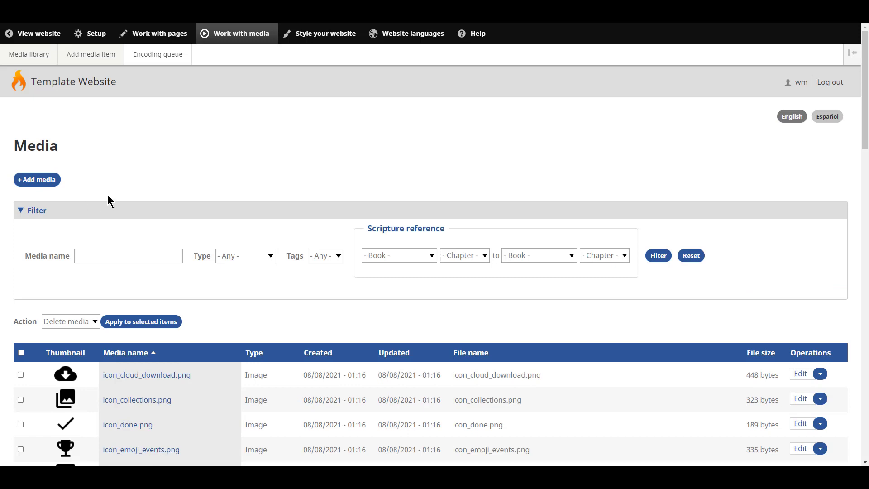
scroll(169, 172, down, 1)
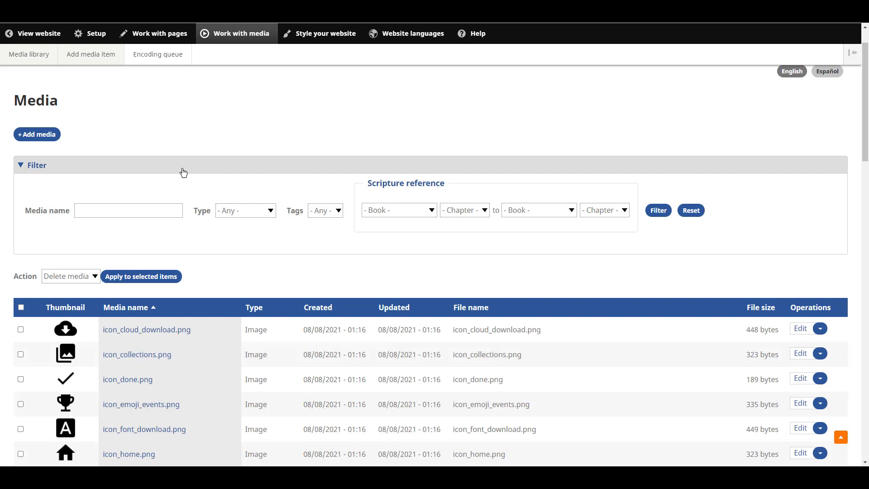
click(270, 210)
click(271, 211)
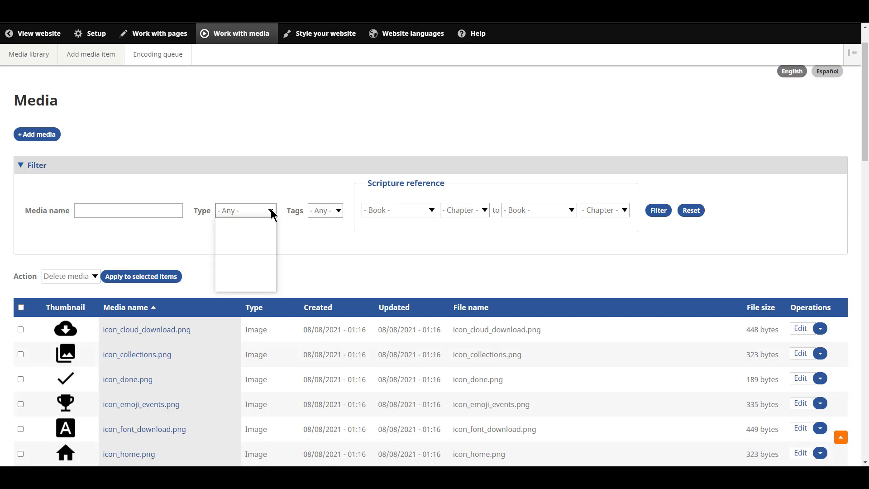
click(338, 211)
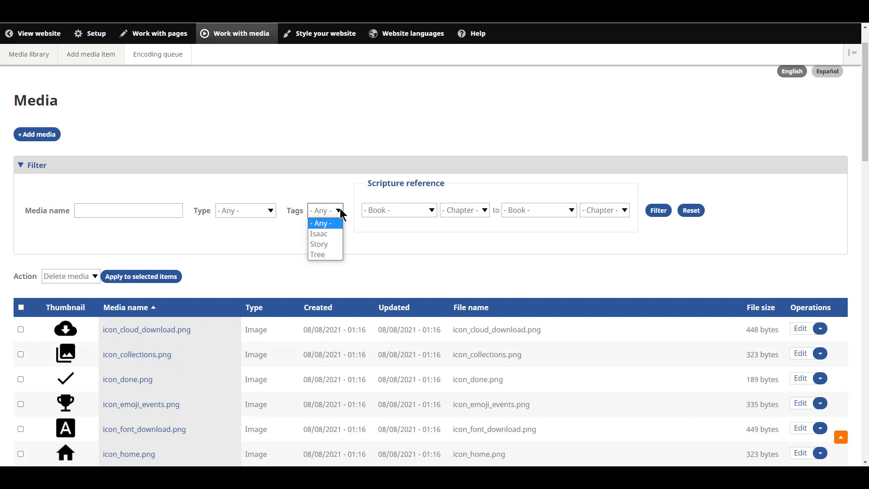
click(340, 212)
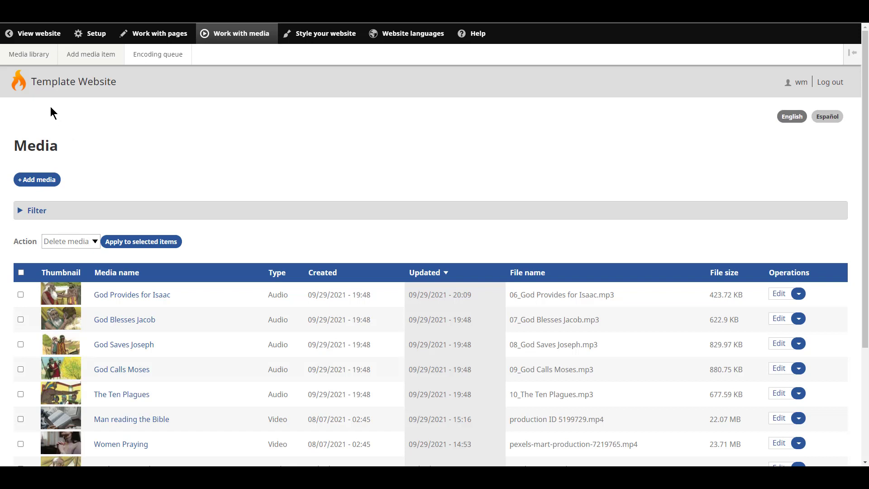
Show the media library as a grid, open the 16-7 415571.jpg image for editing and save it.
mouse_move(40, 55)
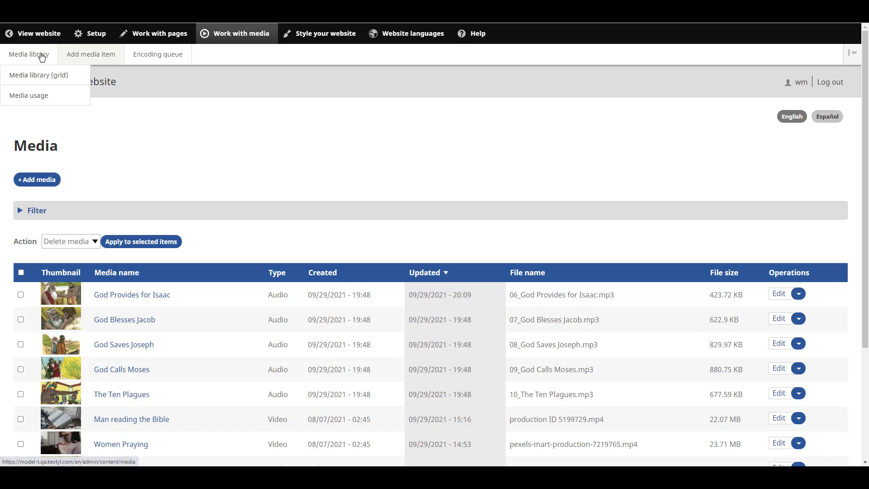
click(53, 77)
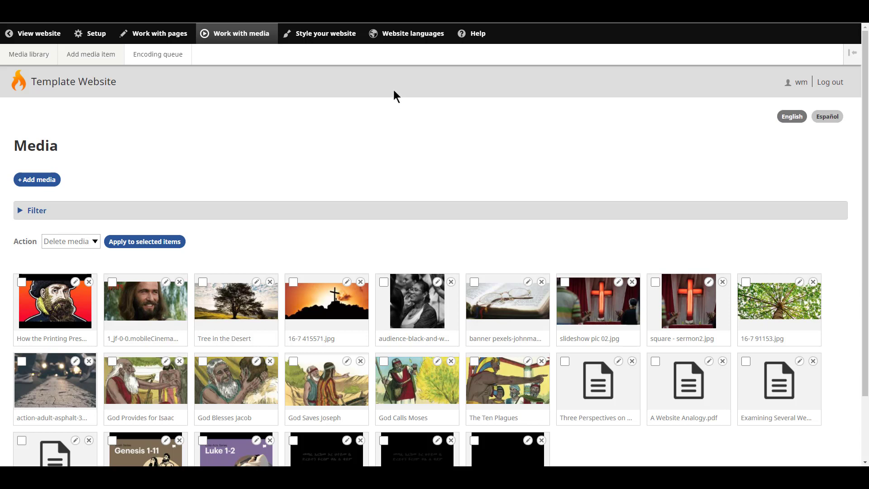
click(347, 284)
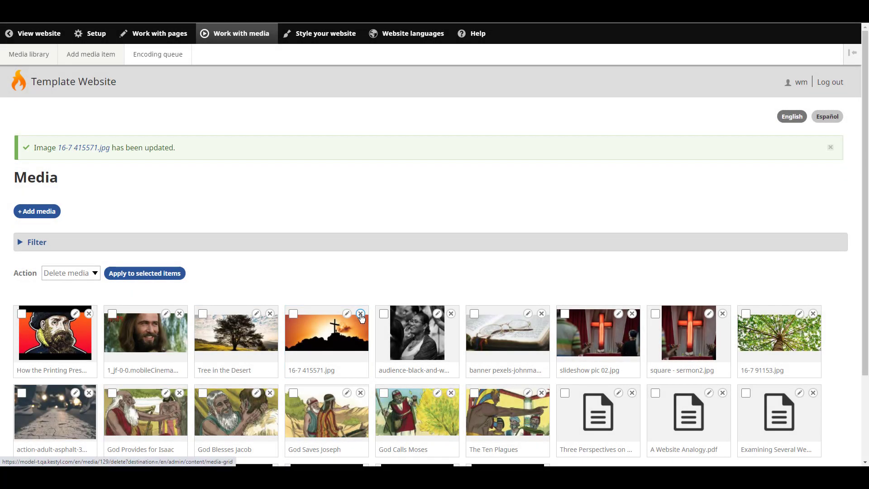
Delete the media item 16-7 415571.jpg from the grid and confirm the deletion.
click(361, 314)
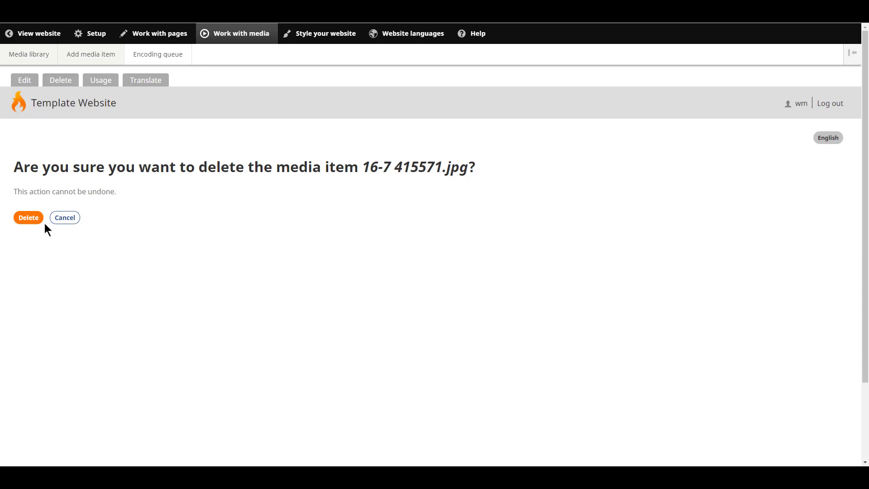
click(26, 218)
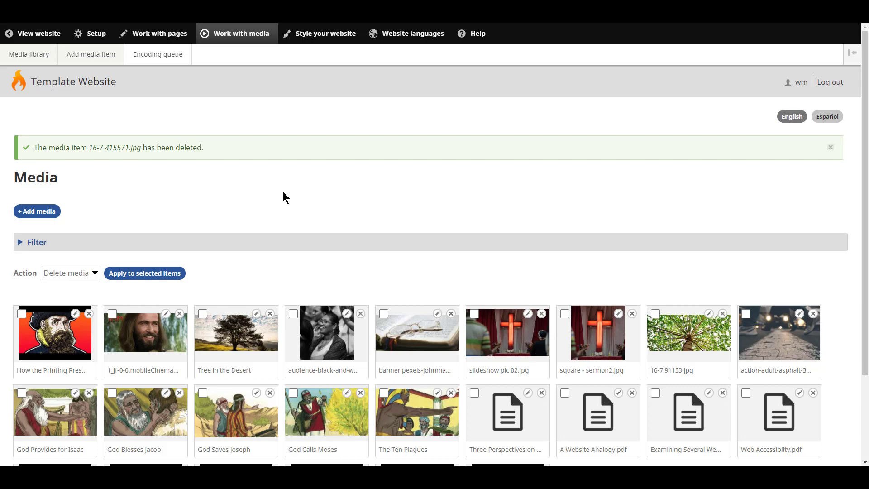
Page through the media grid beyond page 2 and return to the list view of the media library.
scroll(283, 191, down, 3)
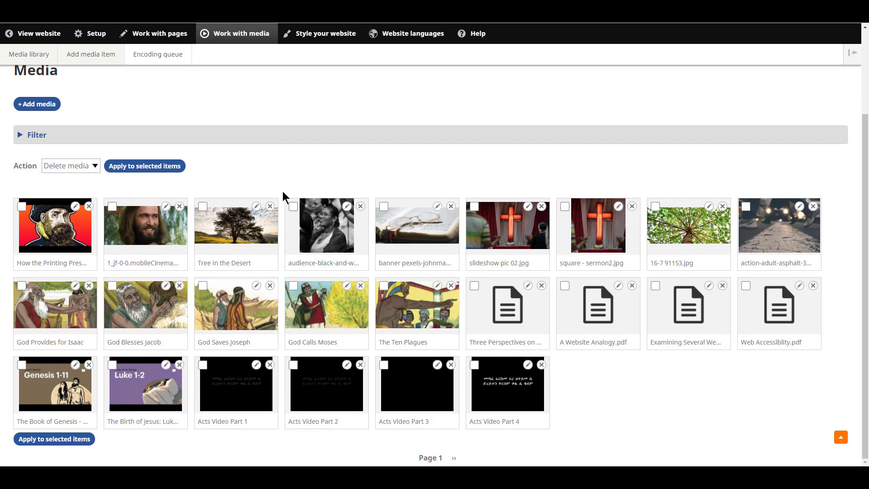
click(456, 460)
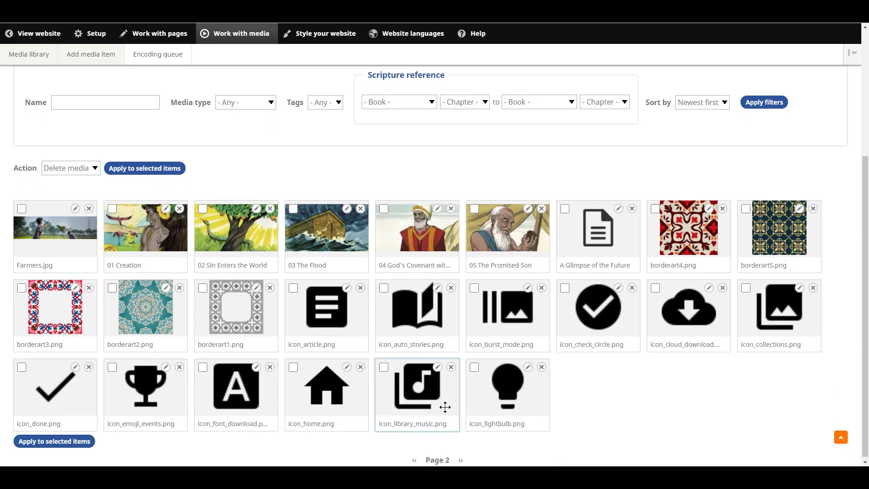
click(460, 459)
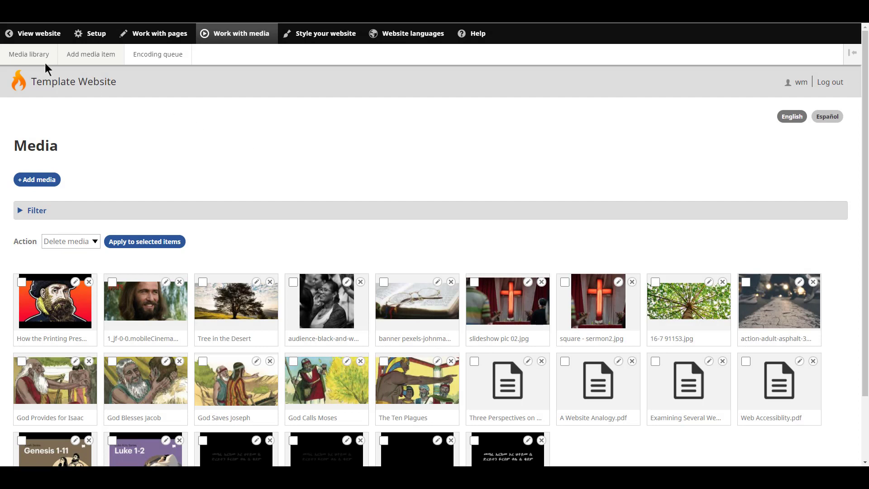
click(22, 56)
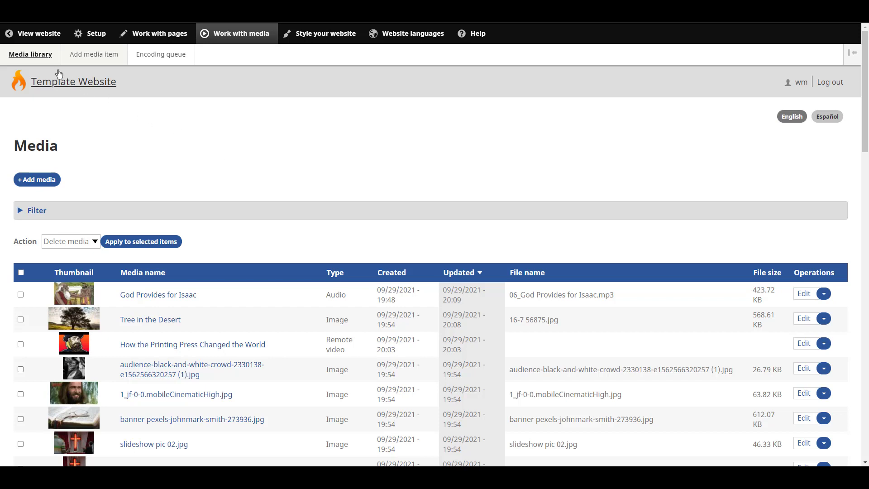
Look through the media usage report and show where the audio item 01 Creation is used.
mouse_move(52, 67)
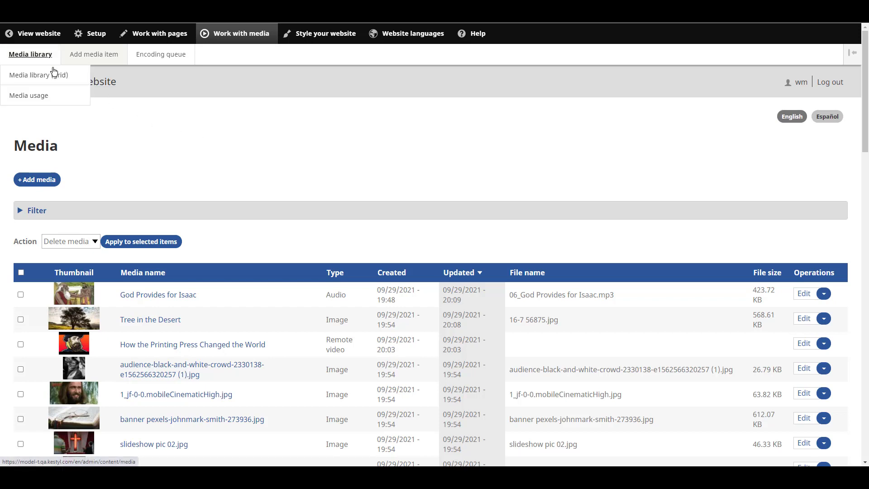
click(43, 103)
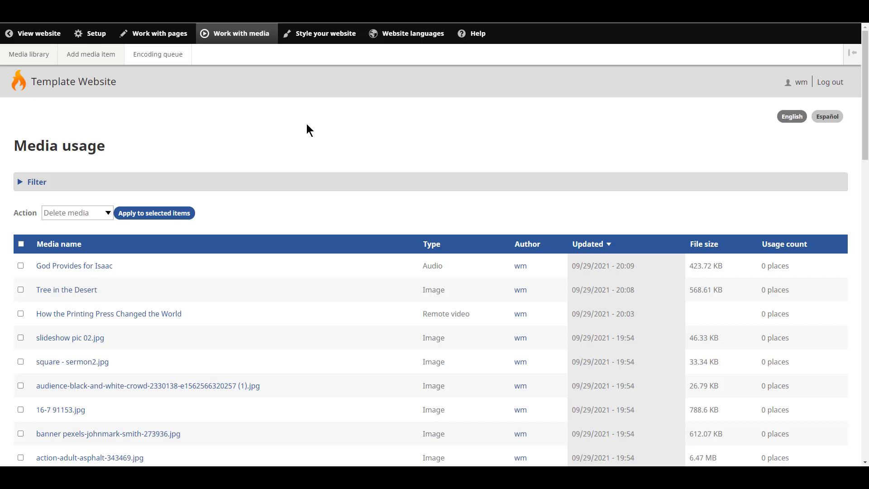
scroll(306, 124, down, 4)
scroll(306, 125, down, 5)
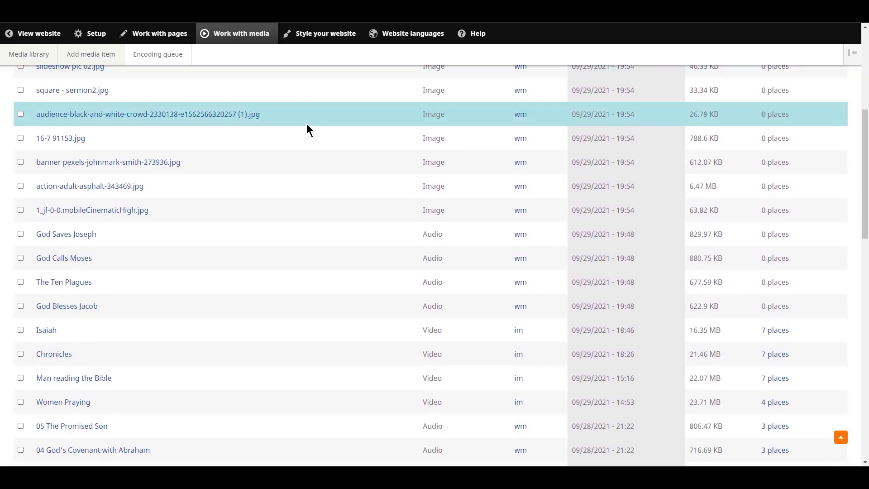
scroll(306, 124, down, 5)
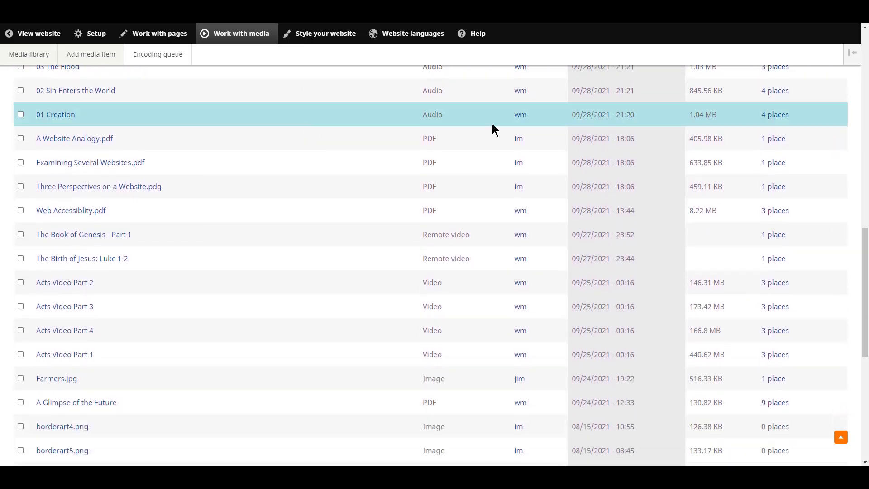
click(770, 115)
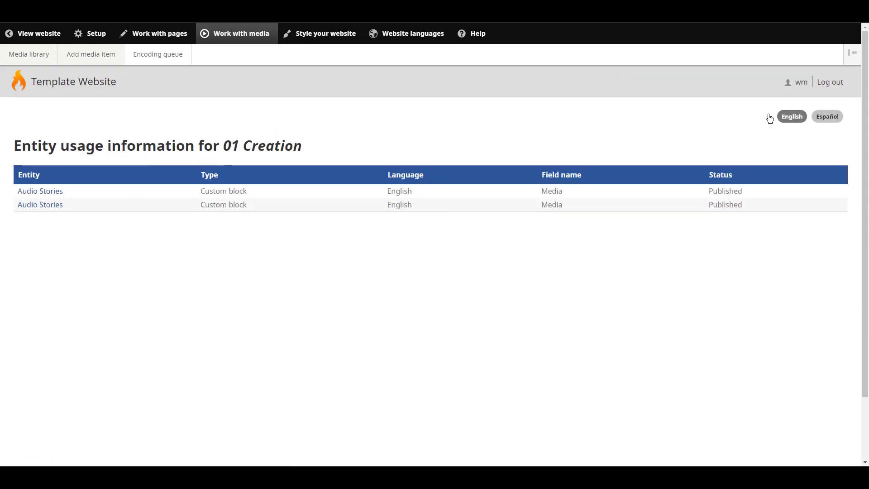